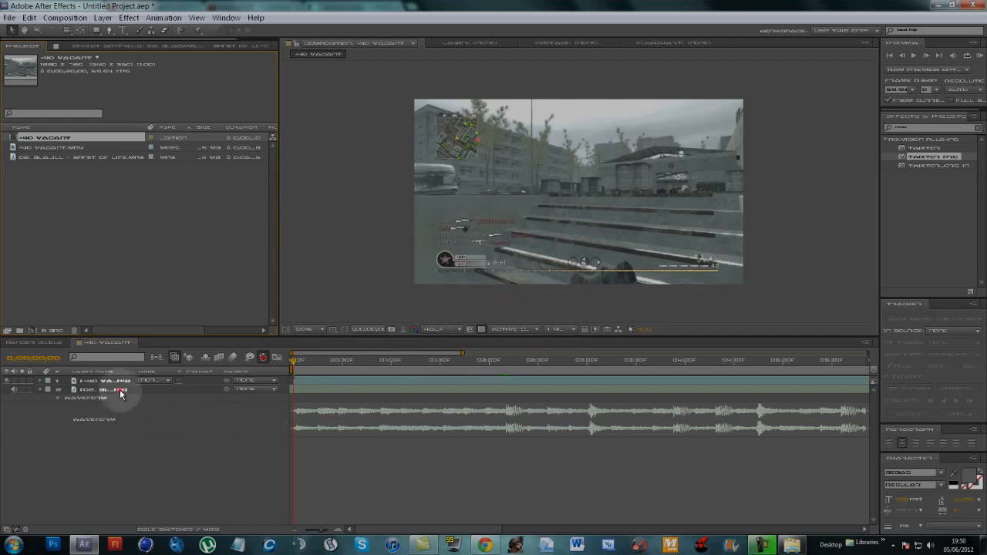
- Hide the video of the gameplay clip layer and RAM-preview the soundtrack from the start to hear its beats
left_click(121, 391)
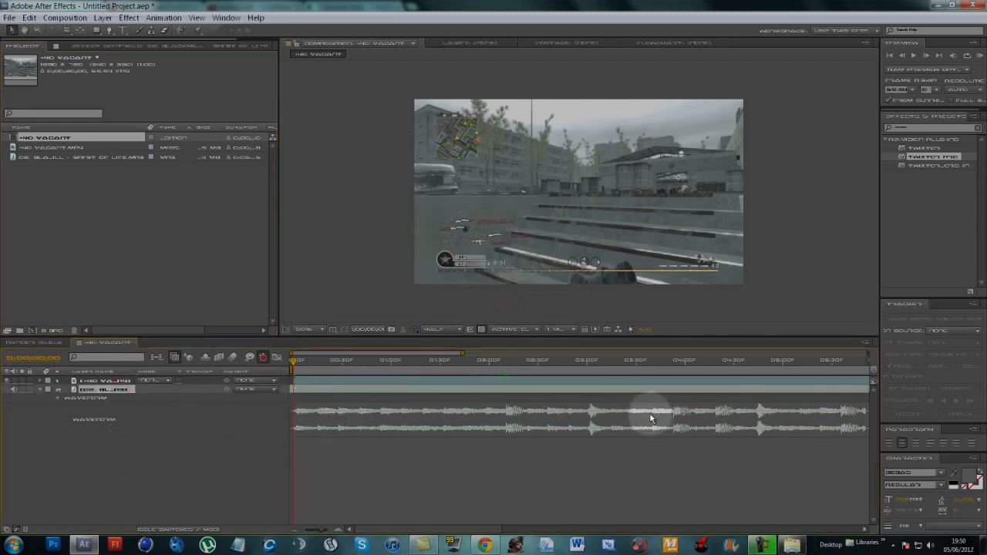
left_click(100, 380)
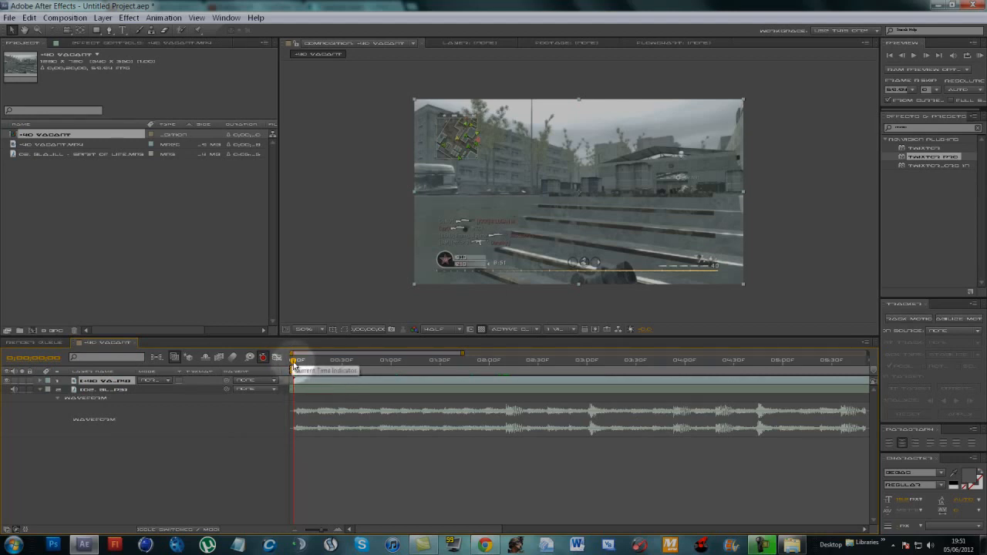
left_click(9, 381)
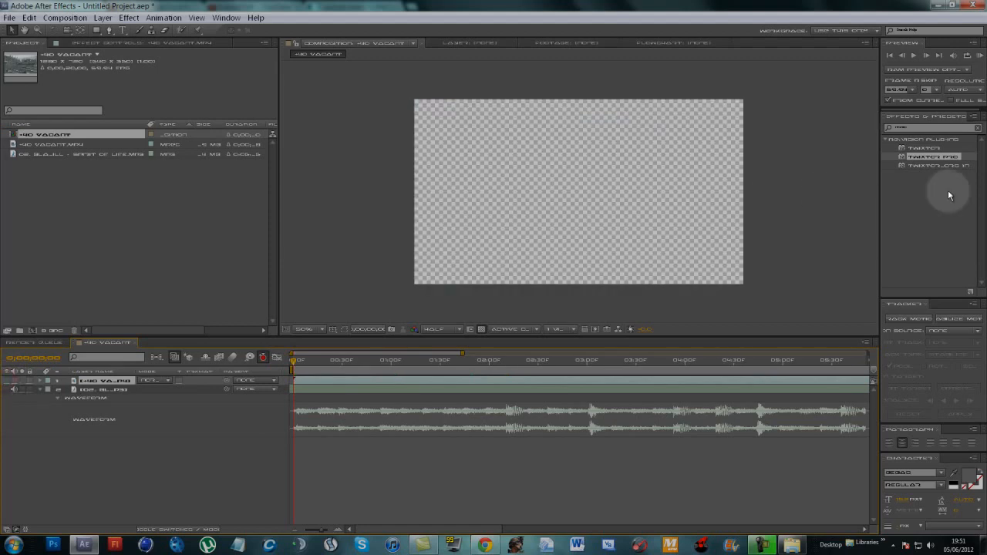
left_click(980, 55)
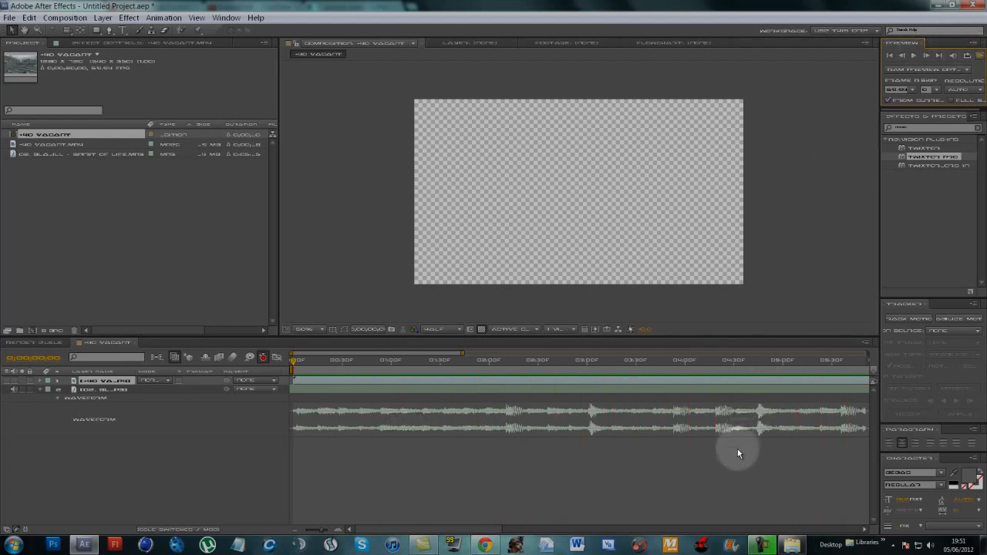
- Add a composition marker at the first strong beat in the waveform, about 02:10f, and briefly check the clip's frame there
left_click_drag(295, 361, 506, 450)
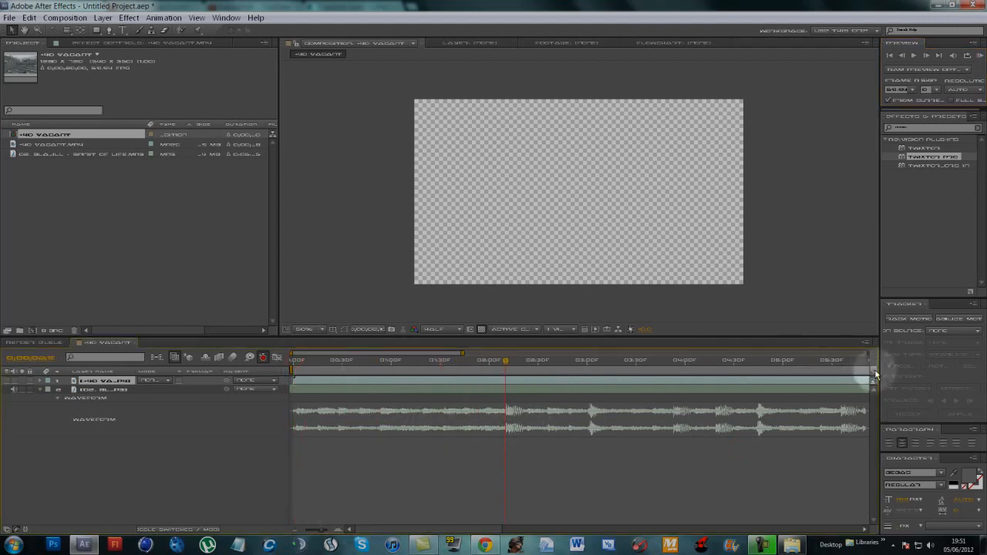
left_click_drag(873, 371, 507, 421)
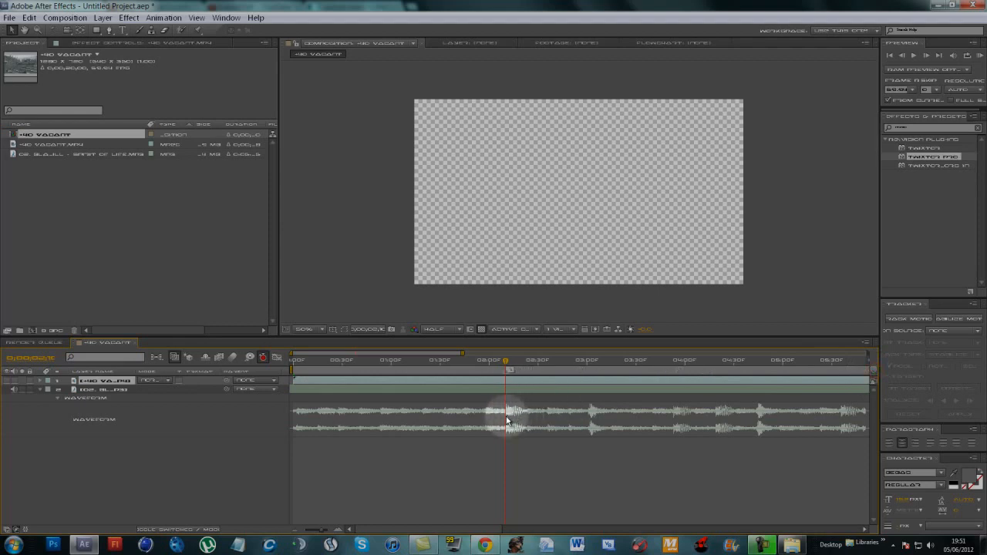
left_click_drag(873, 375, 792, 378)
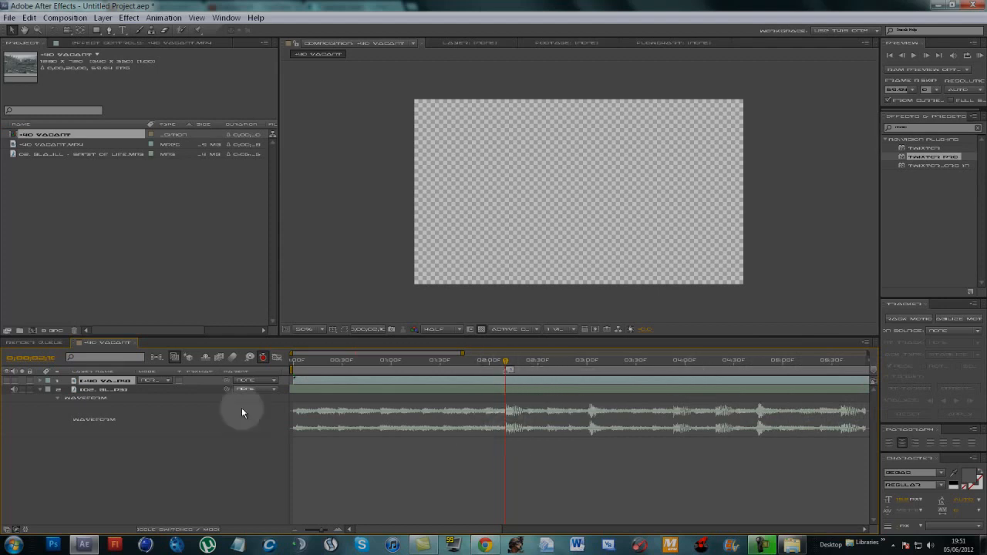
left_click(13, 380)
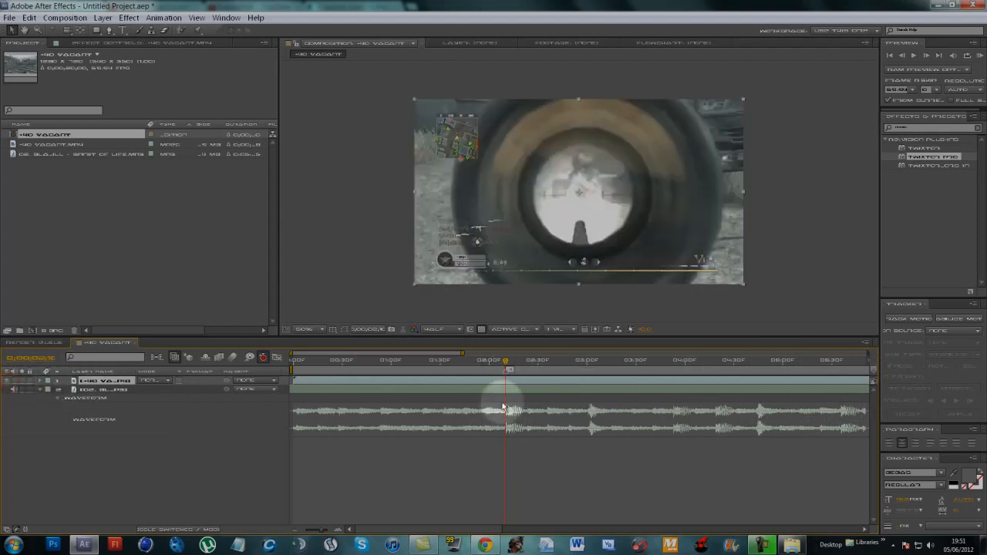
left_click(12, 380)
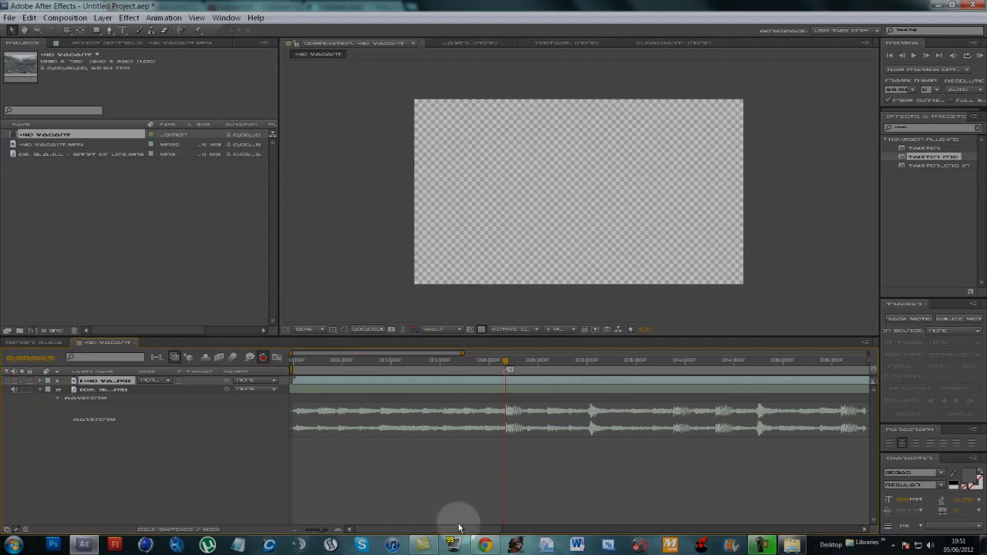
- Preview the audio from the first marker and add a second composition marker at the beat peak about 04:45f
left_click_drag(459, 528, 510, 533)
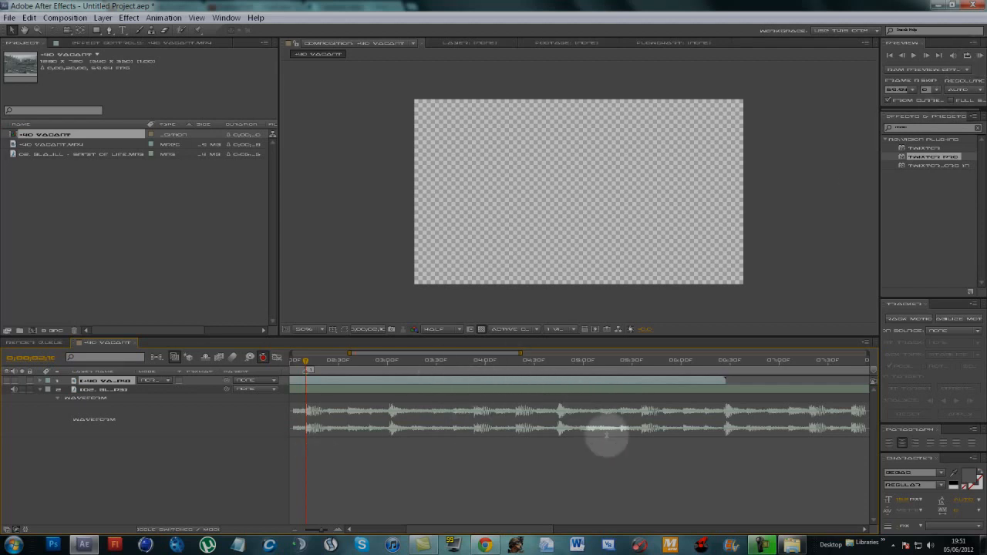
left_click(978, 55)
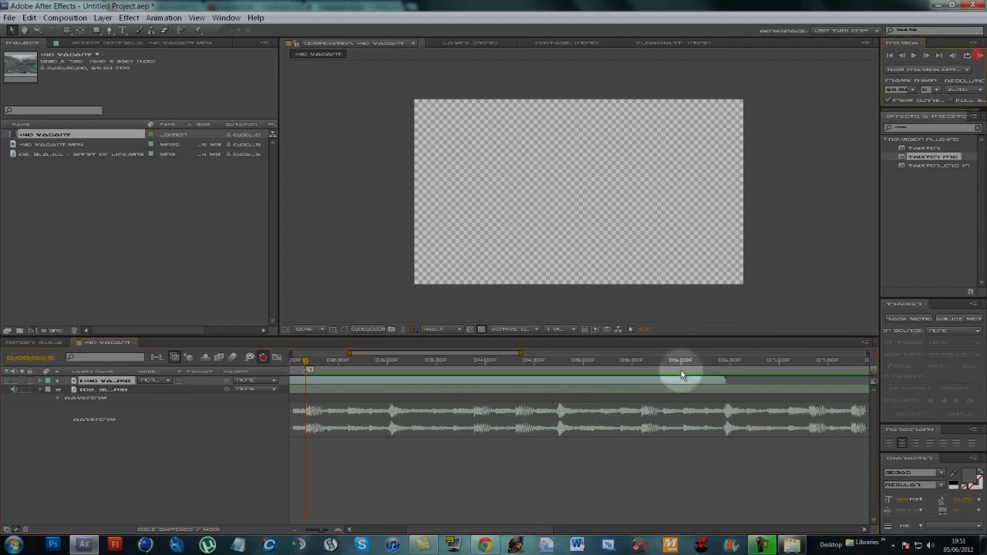
left_click(632, 500)
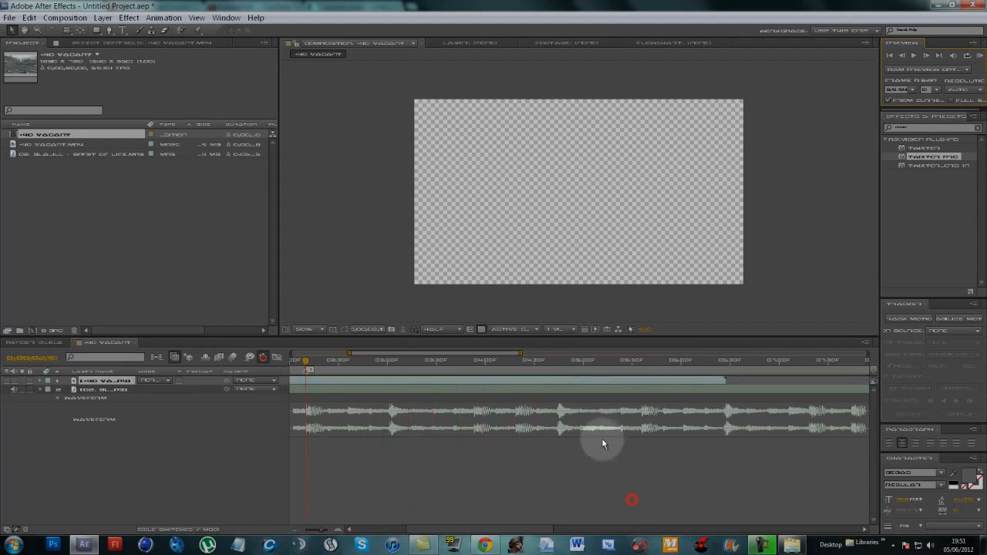
left_click(555, 361)
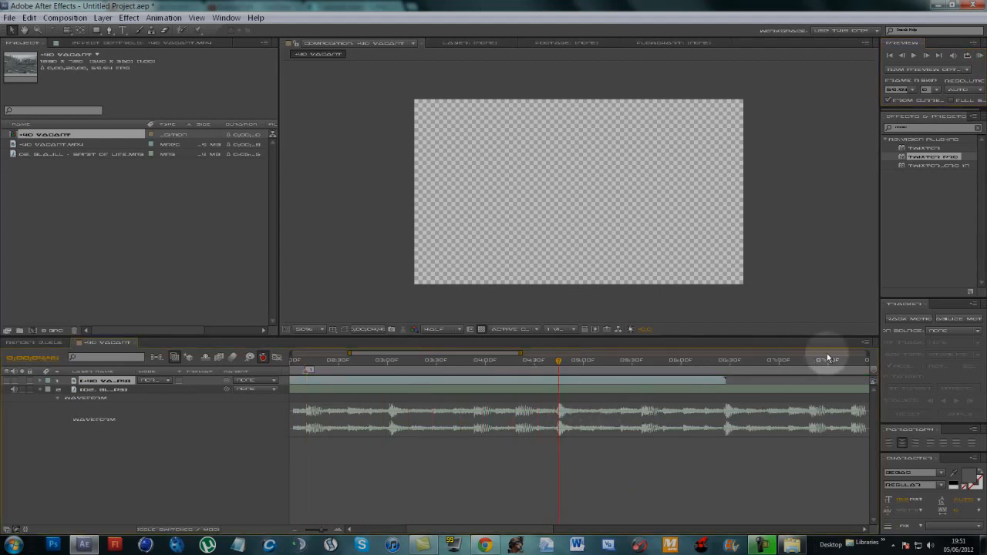
mouse_move(873, 368)
left_mouse_down()
mouse_move(668, 415)
mouse_move(565, 455)
left_mouse_up()
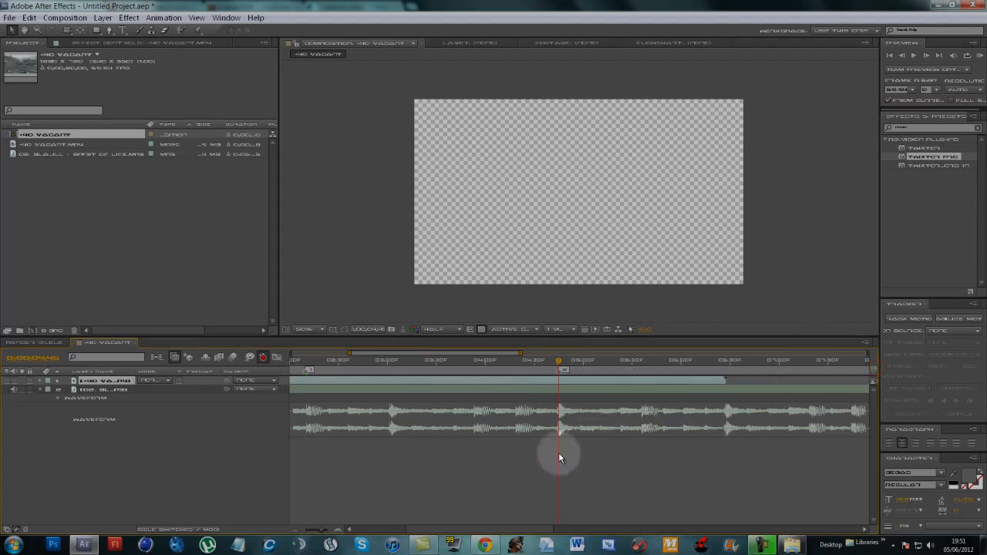
- Preview the audio from the second marker and add a third composition marker at the beat peak about 06:28f
left_click(979, 56)
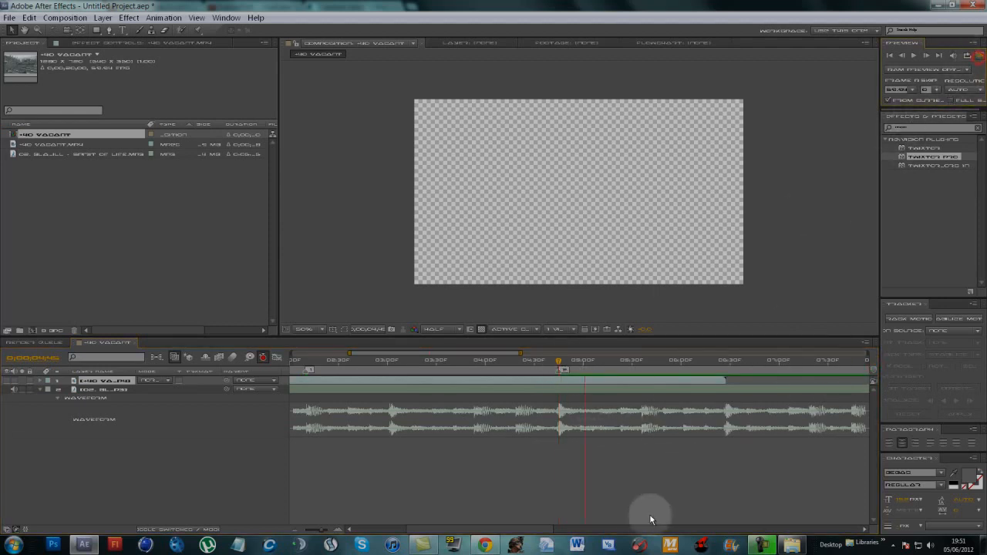
left_click(685, 485)
left_click_drag(721, 362, 724, 366)
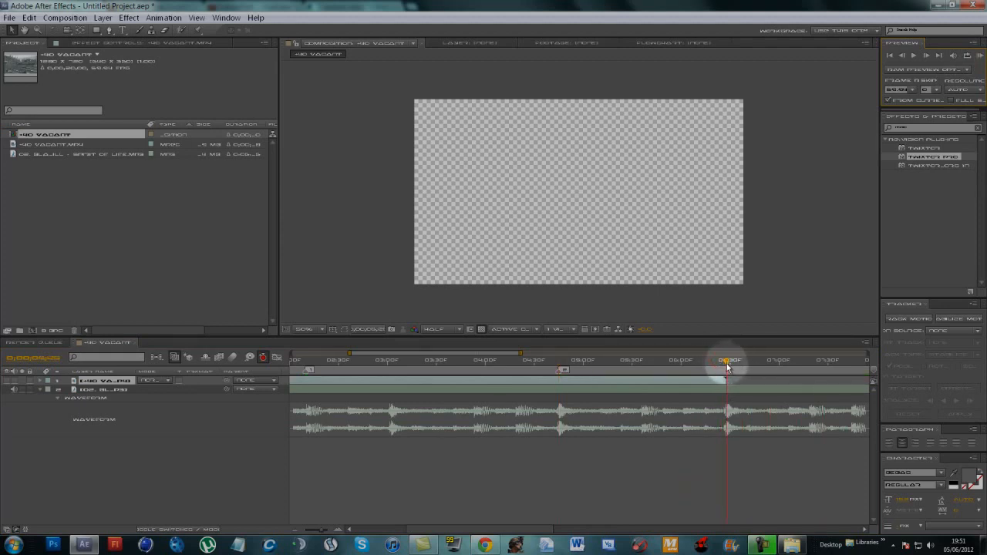
left_click_drag(875, 372, 842, 397)
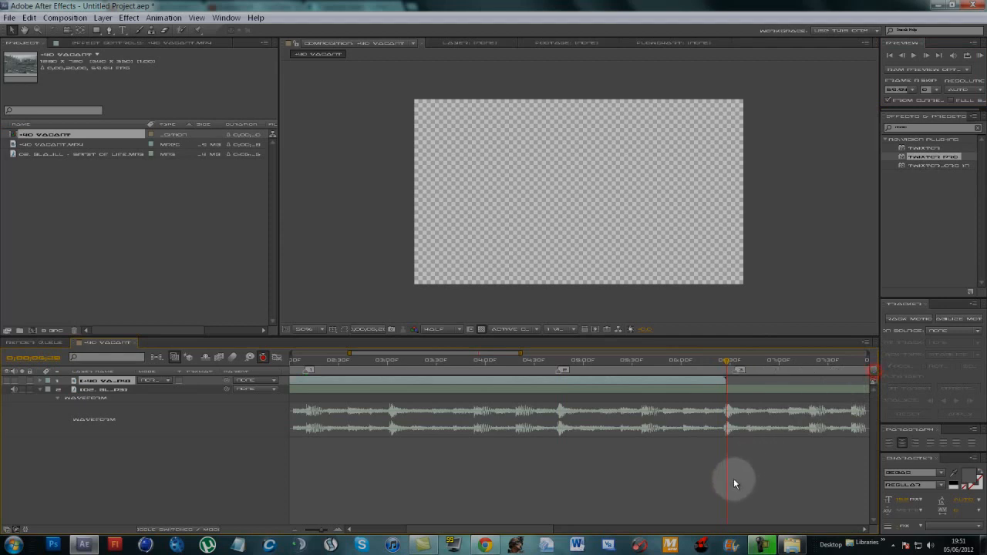
- Show the gameplay clip's video again and split its layer at the first marker, on the first kill
left_click(682, 486)
left_click_drag(537, 531, 490, 532)
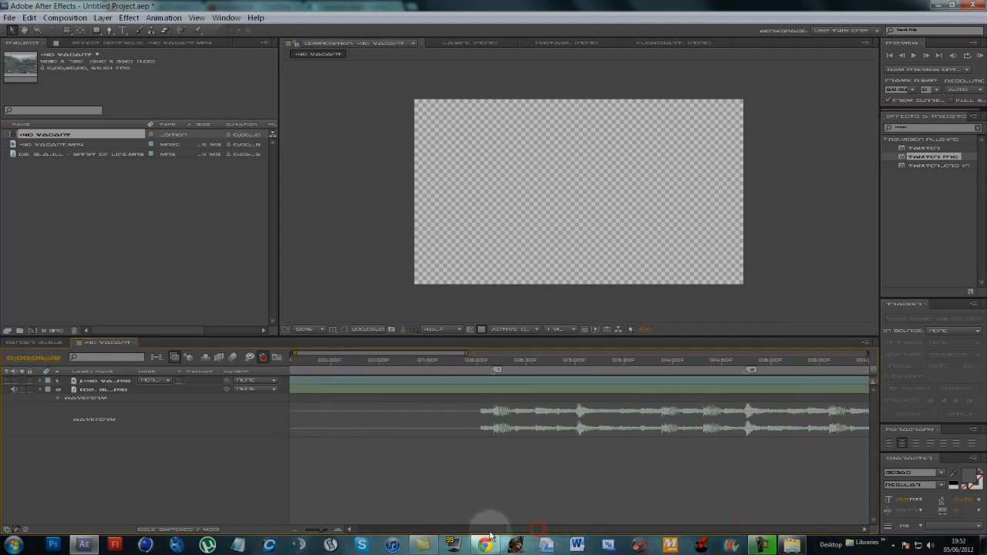
left_click(489, 491)
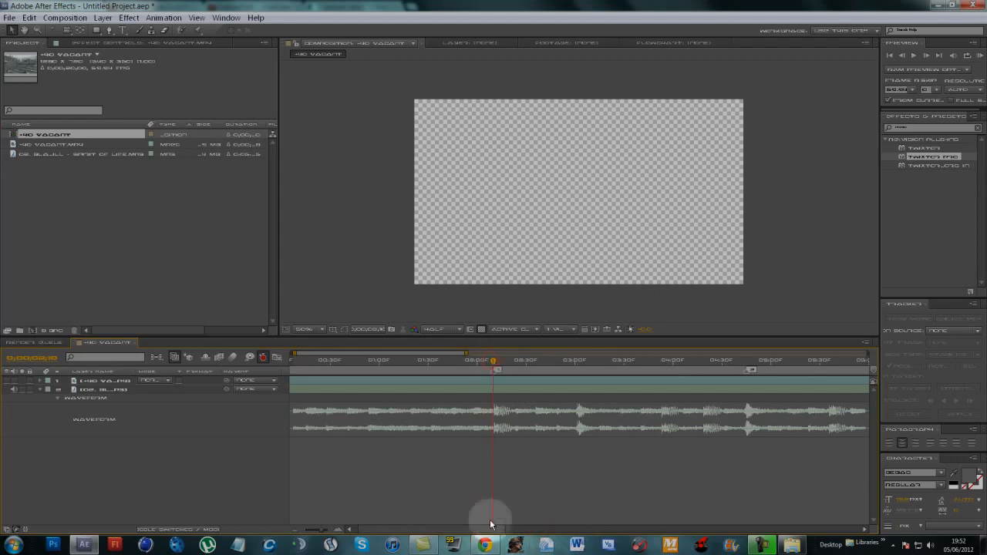
left_click(445, 381)
left_click(8, 381)
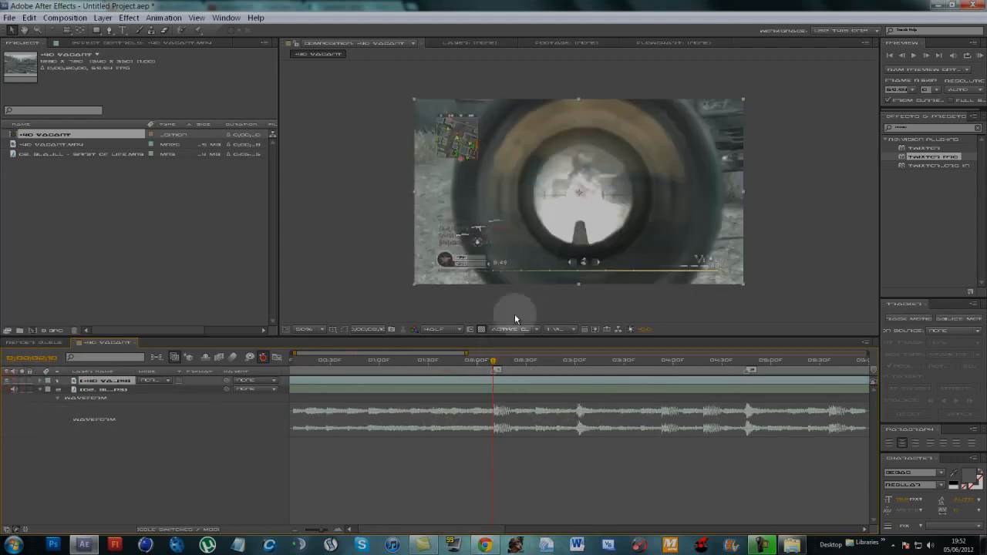
left_click_drag(493, 361, 493, 391)
key("ctrl+shift+d")
- Split the remaining gameplay clip at the next two kills, at about 03:13f and 04:13f
left_click_drag(493, 359, 598, 378)
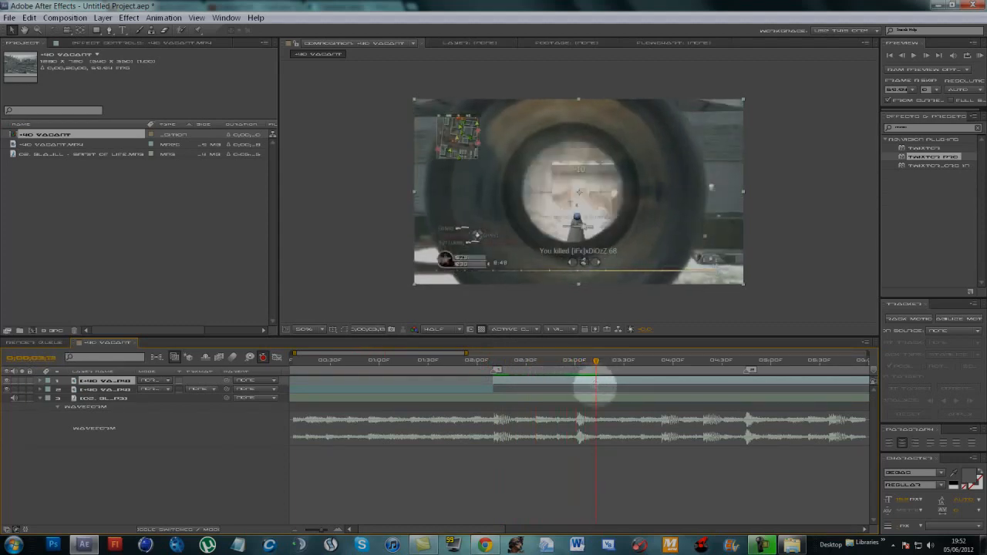
key("ctrl+shift+d")
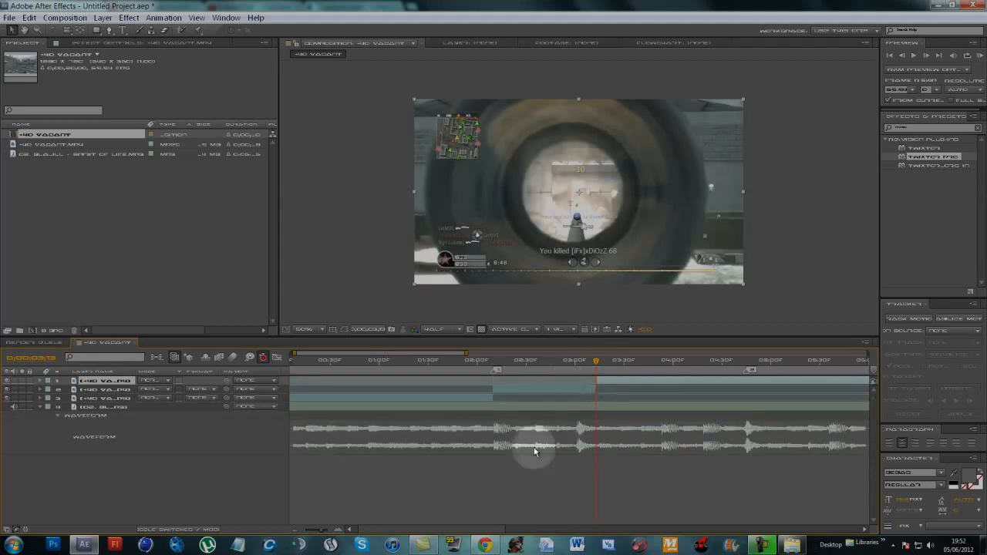
left_click_drag(500, 529, 540, 526)
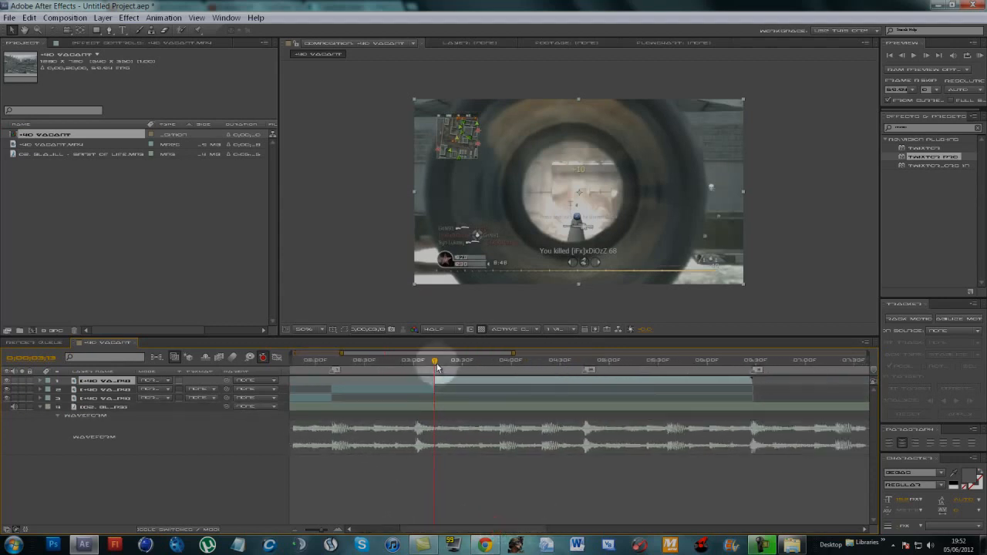
left_click_drag(435, 360, 532, 374)
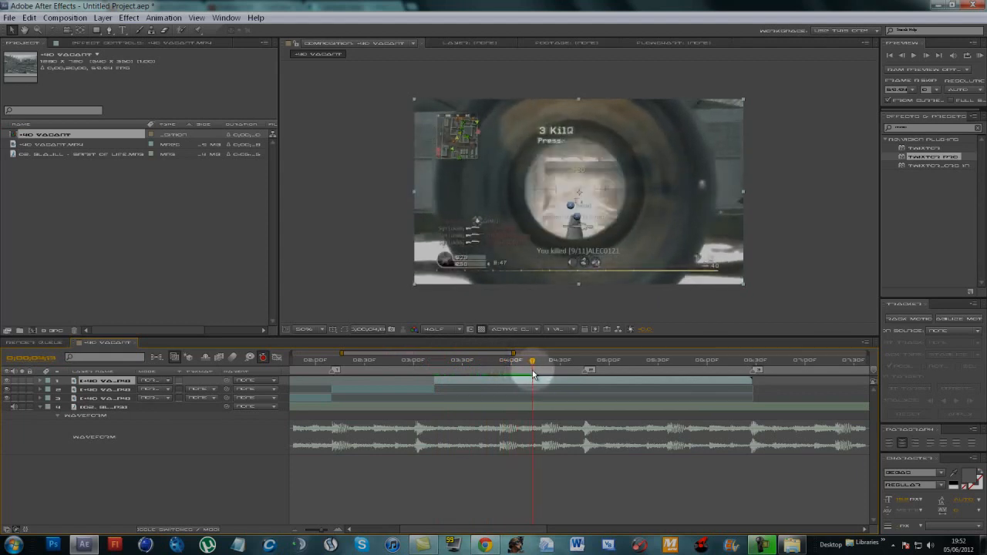
key("ctrl+shift+d")
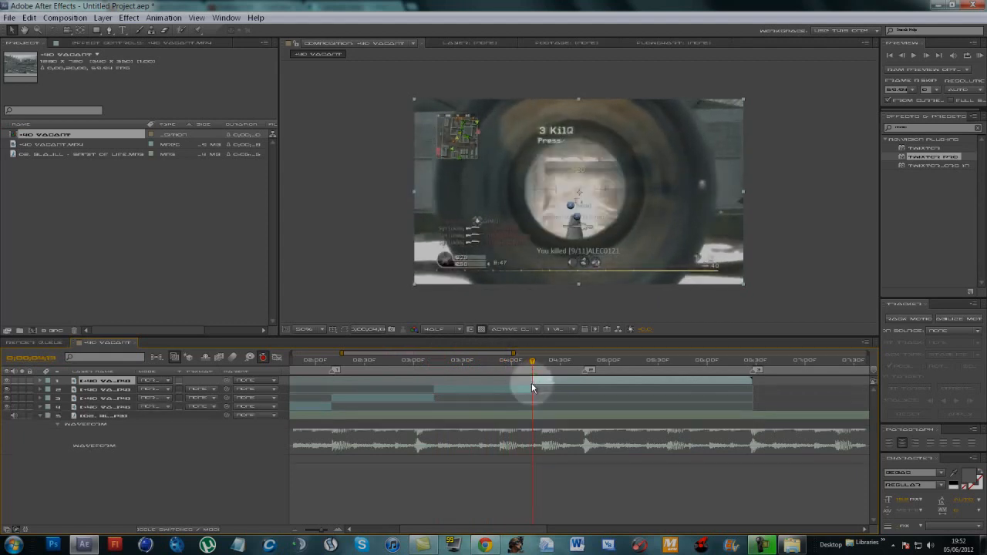
- Move the last two clip segments together so that the earlier one starts at the second marker
left_click_drag(534, 365, 584, 378)
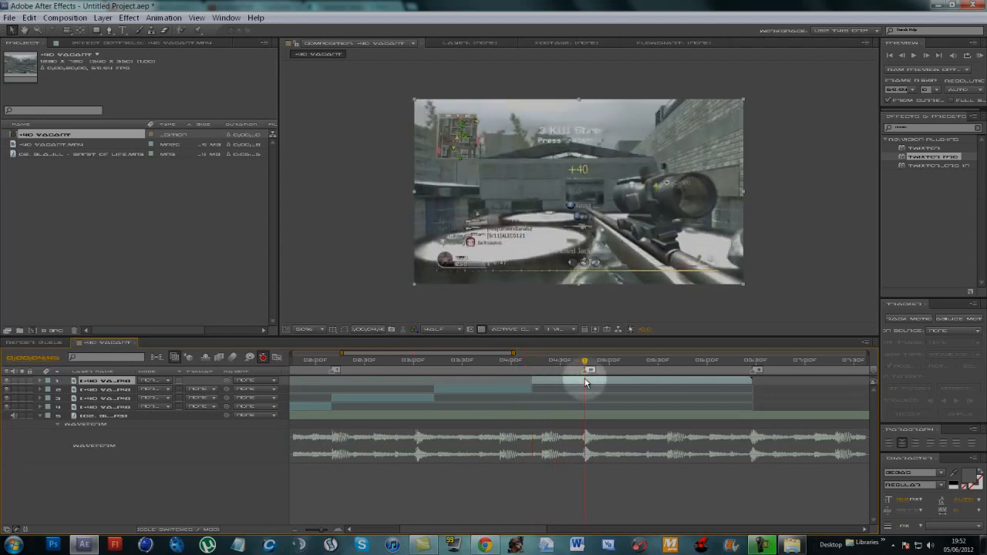
left_click(443, 391)
left_click(126, 380, "shift")
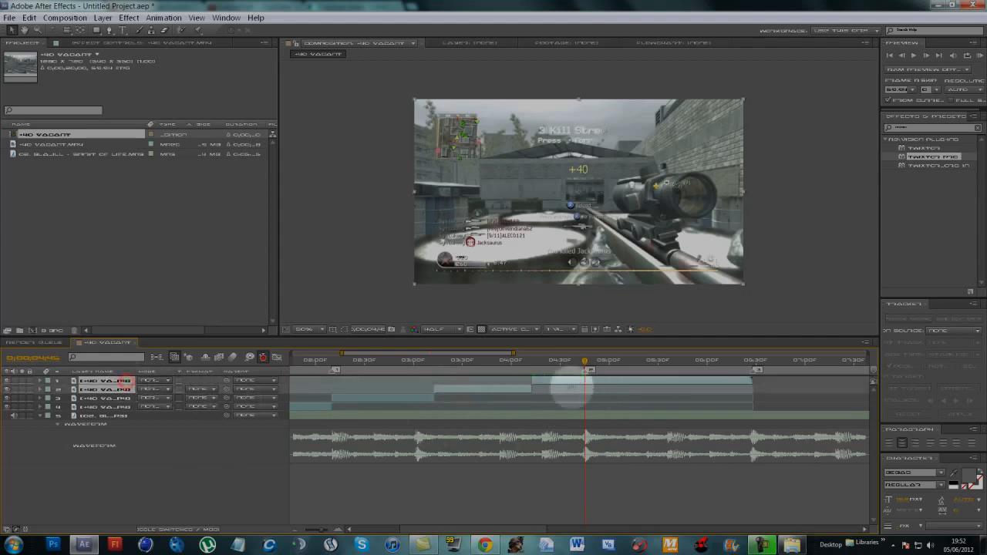
left_click_drag(450, 391, 600, 396)
left_click(599, 494)
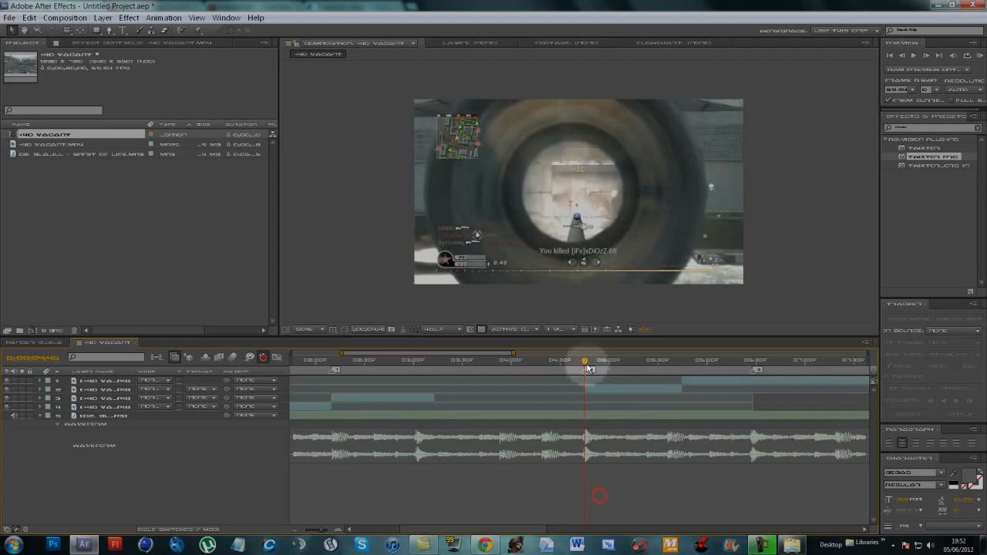
left_click_drag(586, 364, 584, 368)
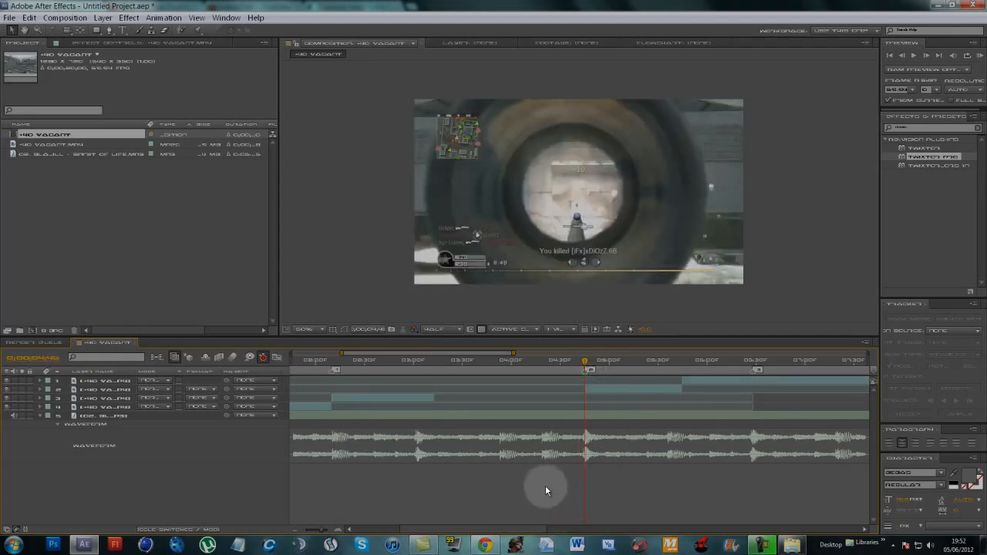
- Move the final clip segment so that it starts at the third marker
left_click_drag(525, 528, 586, 531)
left_click_drag(354, 361, 539, 380)
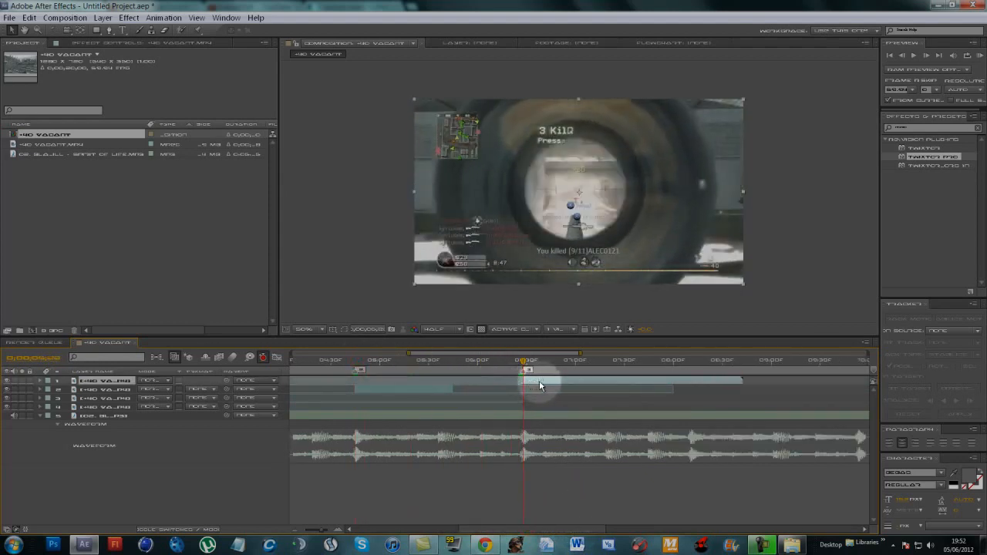
left_click(517, 494)
- Find Twixtor Pro by searching the effects for "twix" and apply it to the clip segment that starts at the first marker
left_click_drag(536, 529, 484, 528)
left_click(475, 501)
left_click_drag(381, 357, 337, 359)
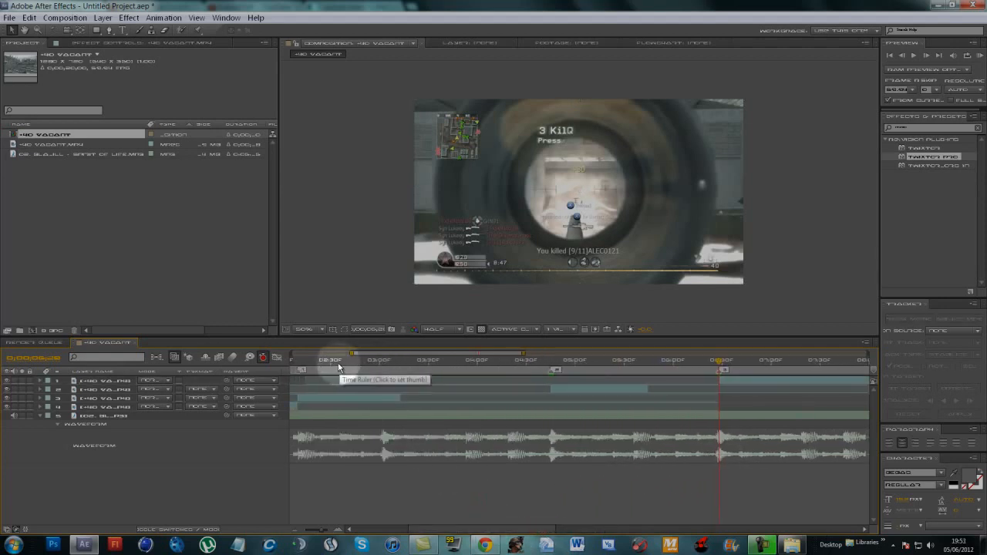
left_click(345, 401)
left_click(344, 397)
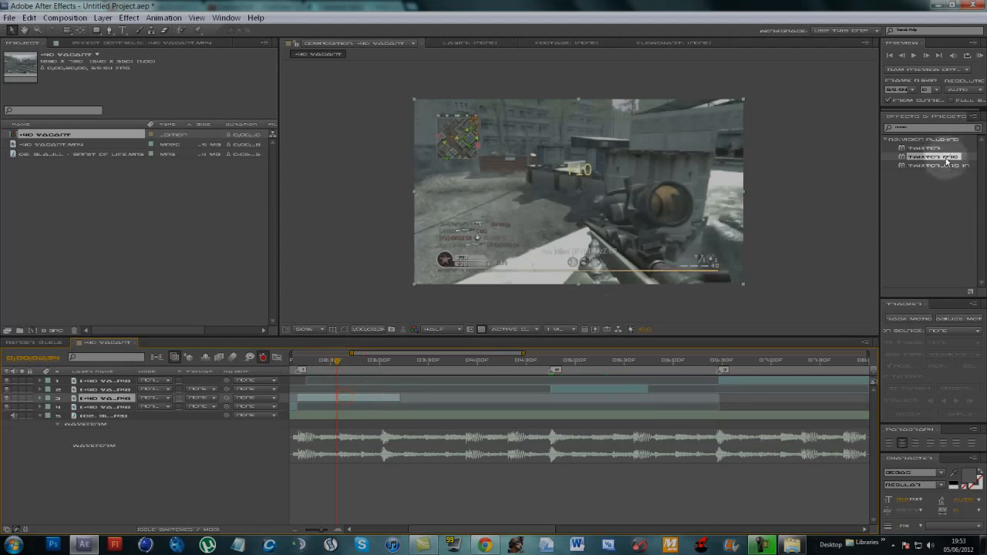
left_click(920, 128)
type("twix")
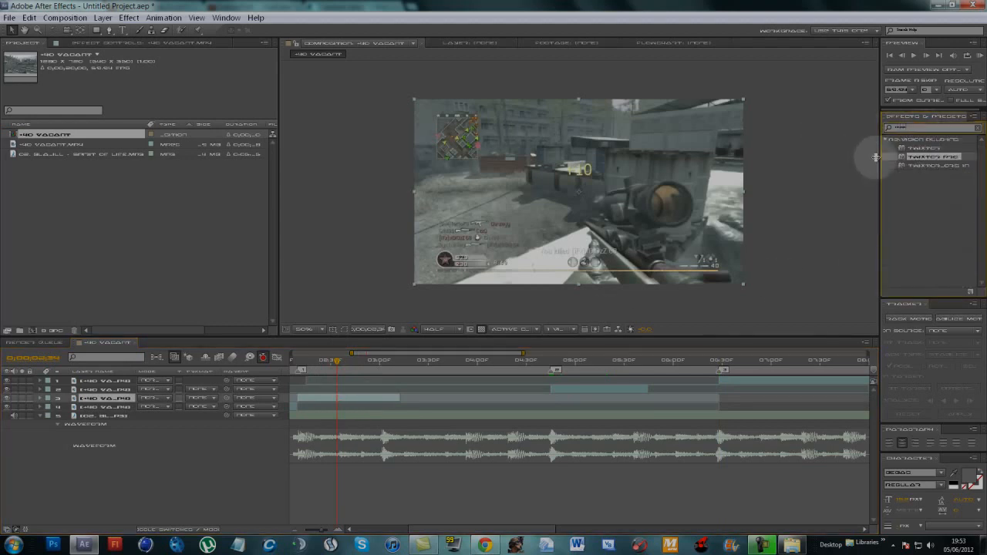
left_click_drag(906, 157, 370, 400)
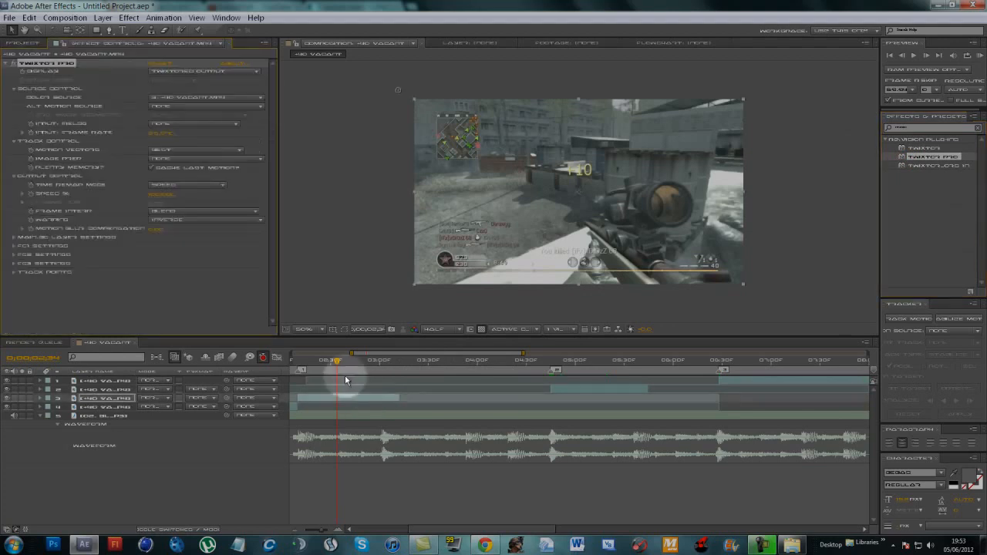
- Set and keyframe Twixtor Pro's input frame rate on the clip segment that starts at the first marker
left_click(160, 132)
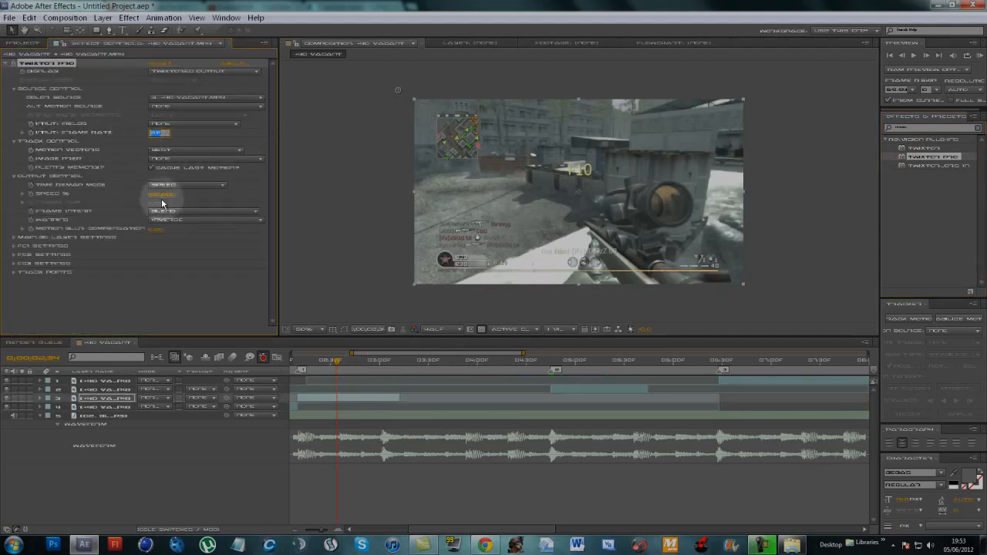
type("60.00")
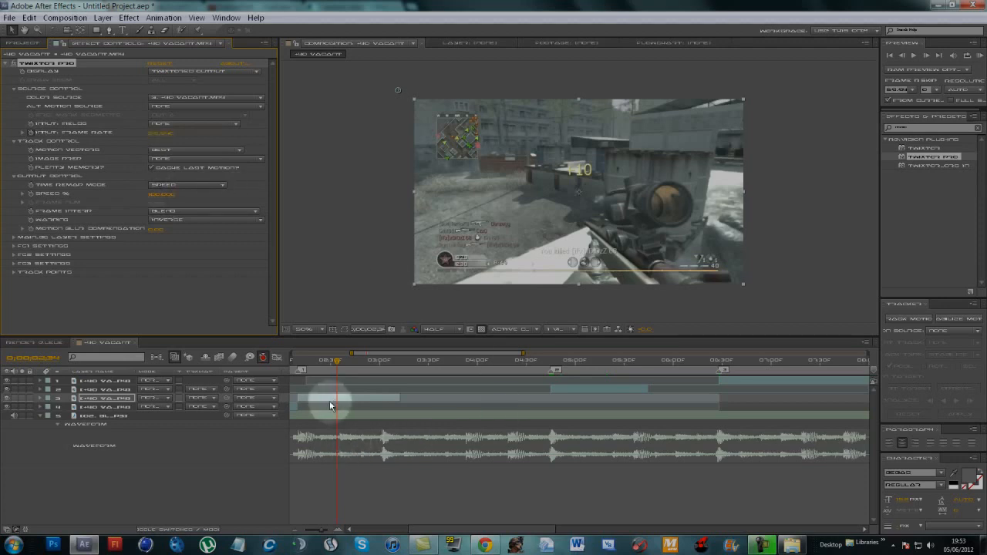
left_click(352, 498)
- Keyframe the Twixtor speed shortly after the first marker and lower it to 8% one frame after that keyframe
left_click_drag(337, 365, 317, 374)
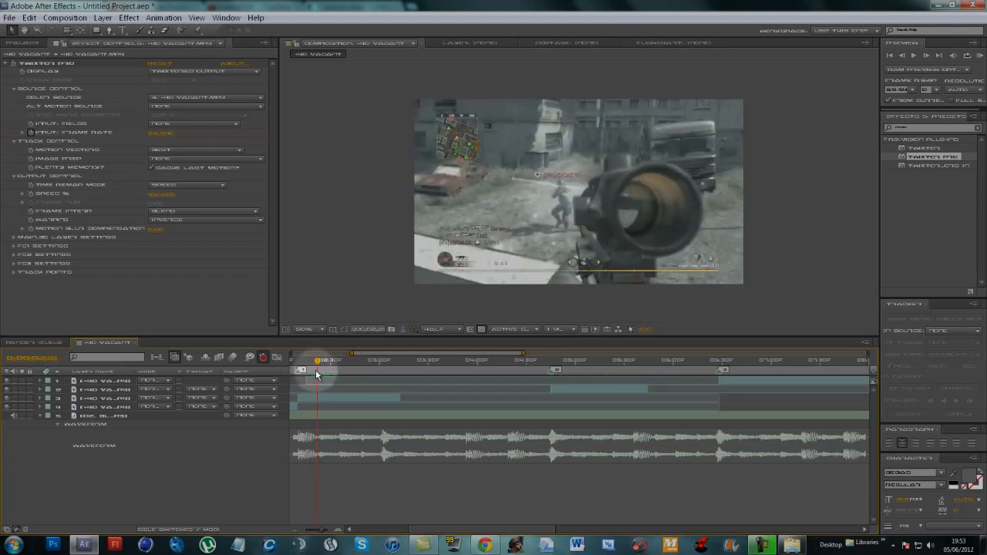
left_click(324, 398)
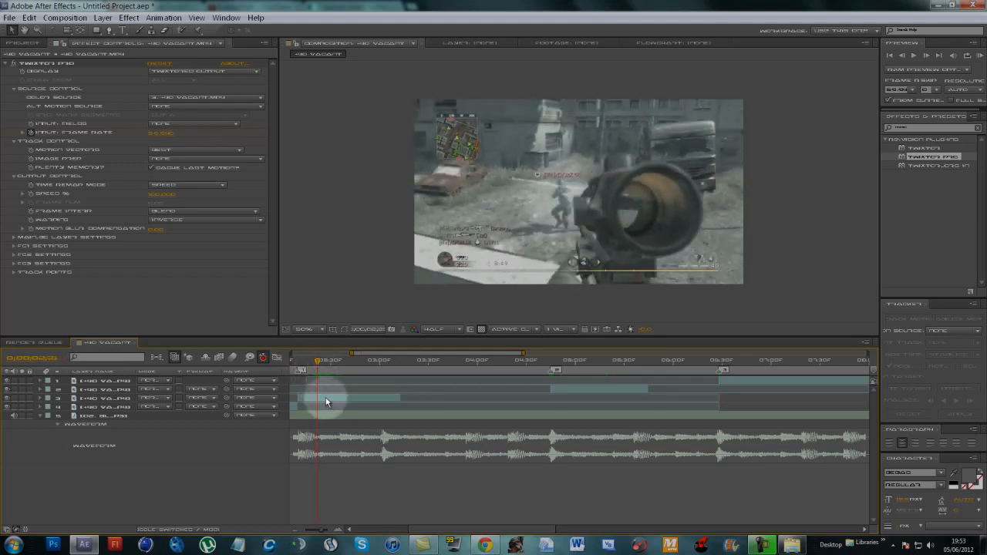
left_click(30, 194)
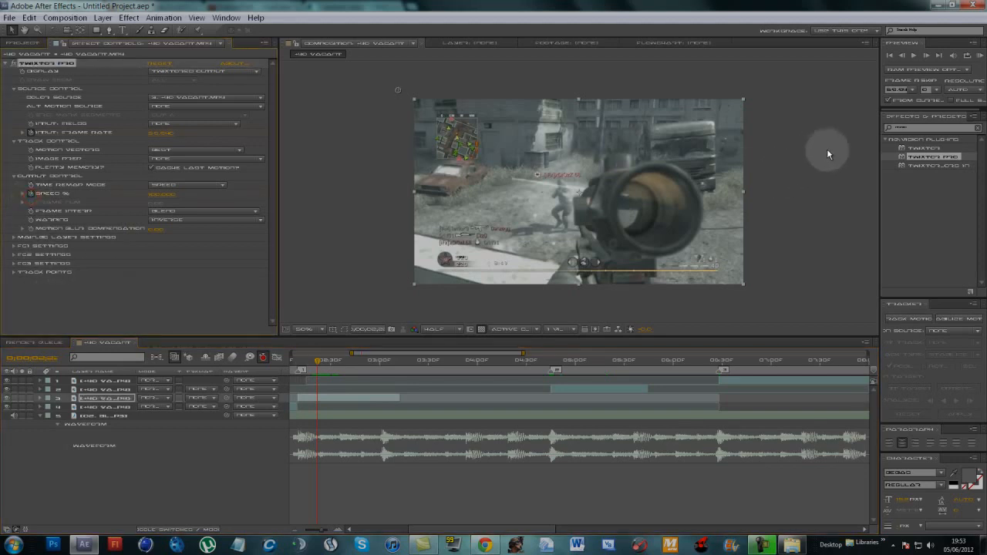
left_click(928, 57)
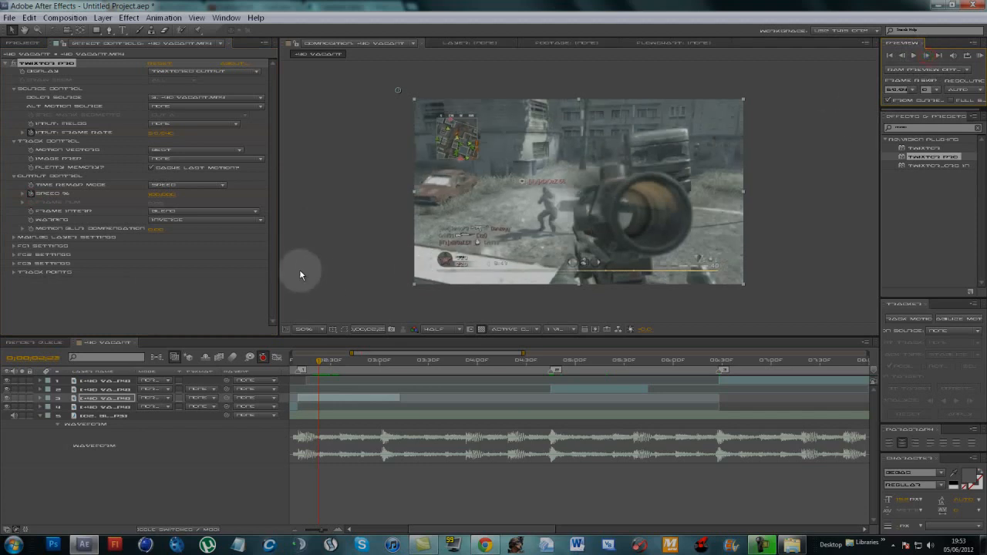
left_click(157, 194)
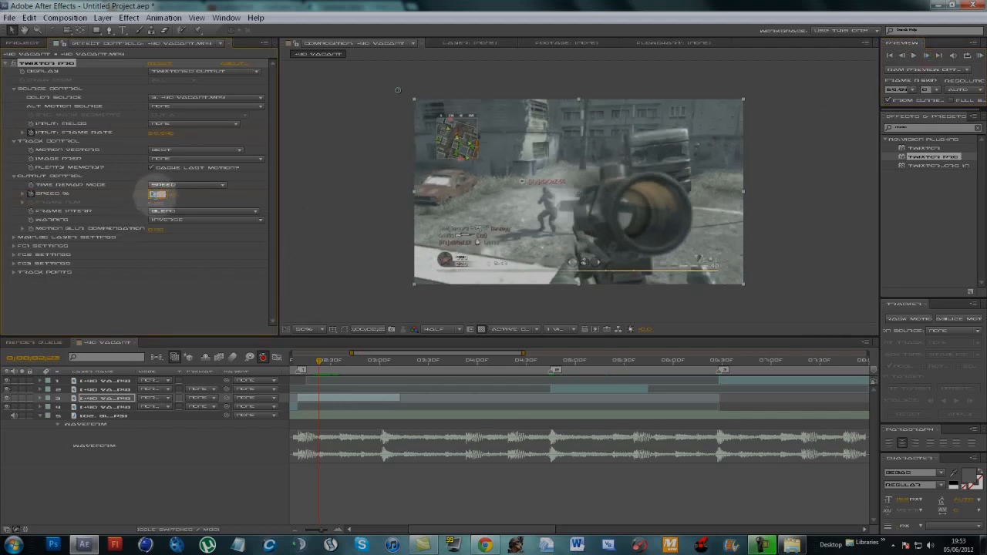
type("8")
key("Return")
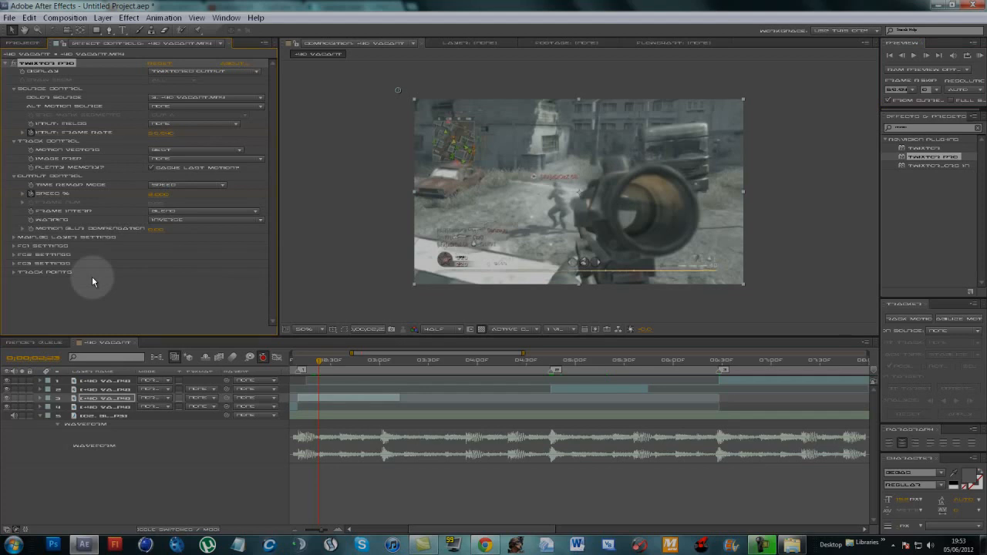
- Reveal the segment's keyframes, hold the slow speed with a keyframe at about 02:56f, and set the speed to 100% one frame on
left_click(92, 398)
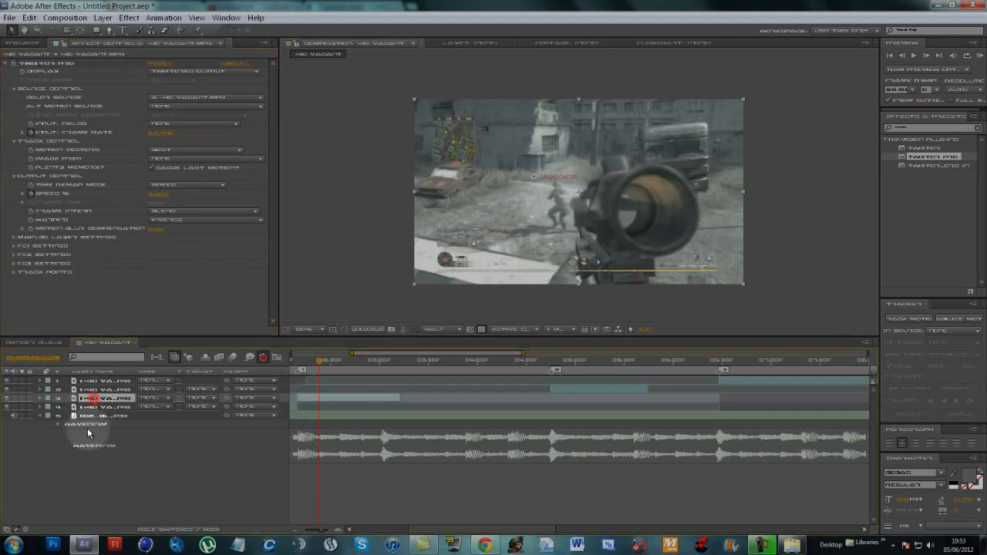
key("u")
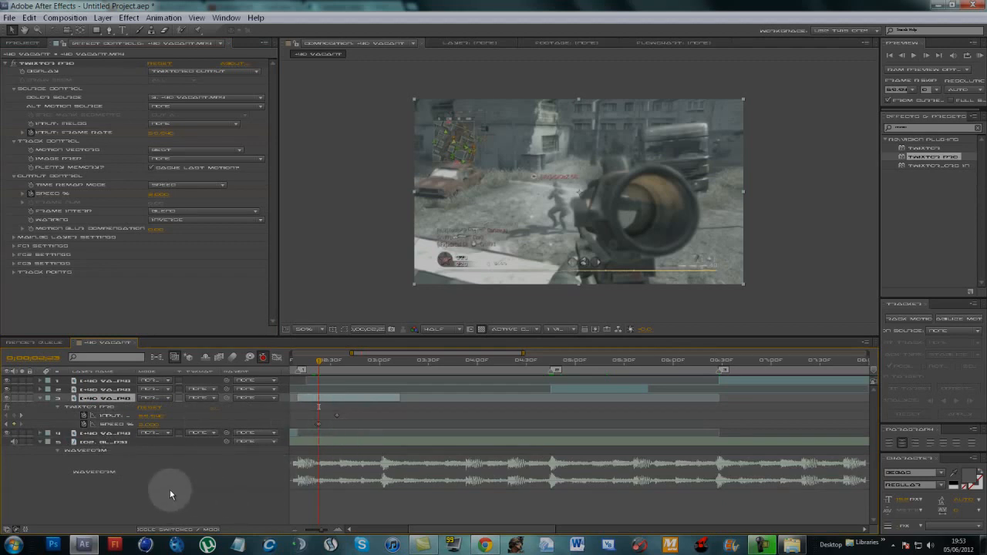
left_click_drag(318, 360, 373, 373)
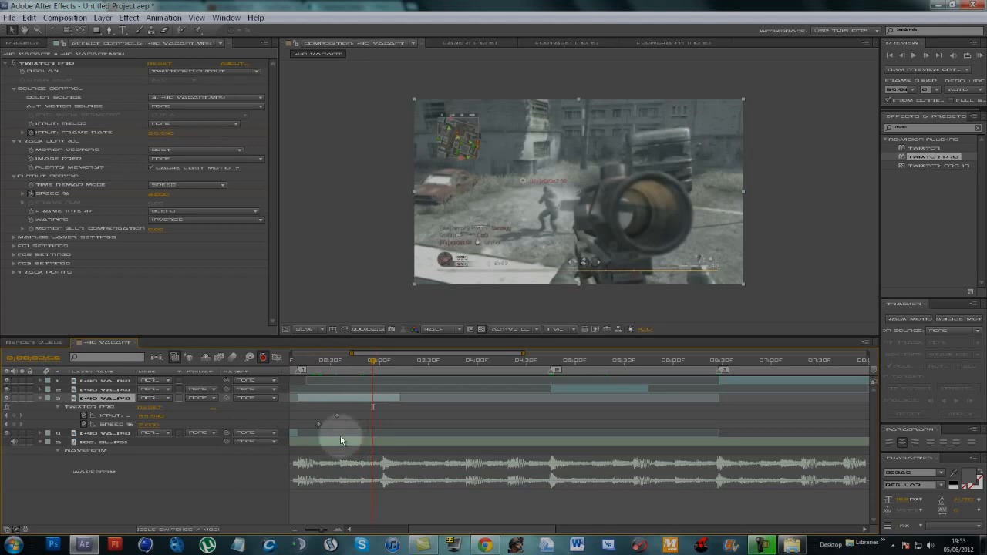
left_click(13, 424)
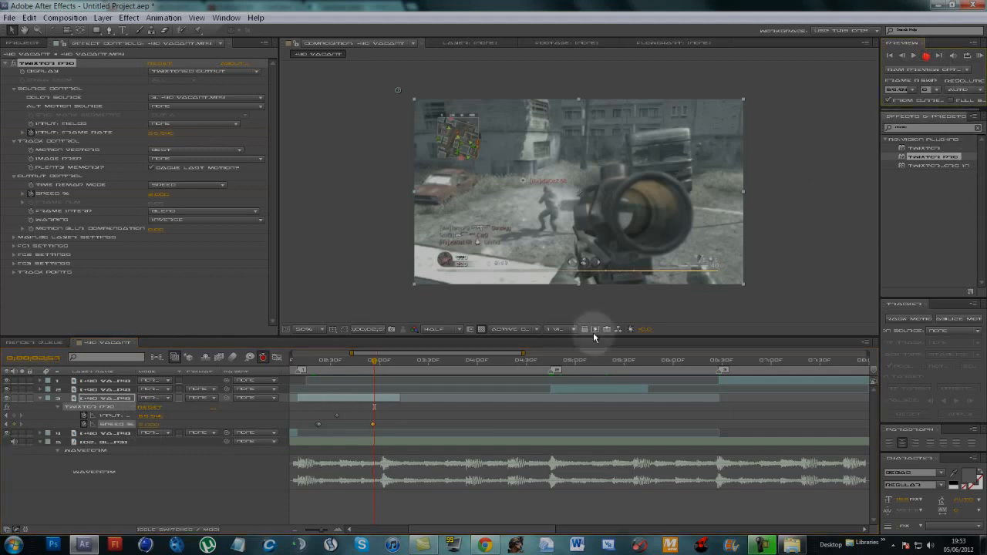
left_click(147, 424)
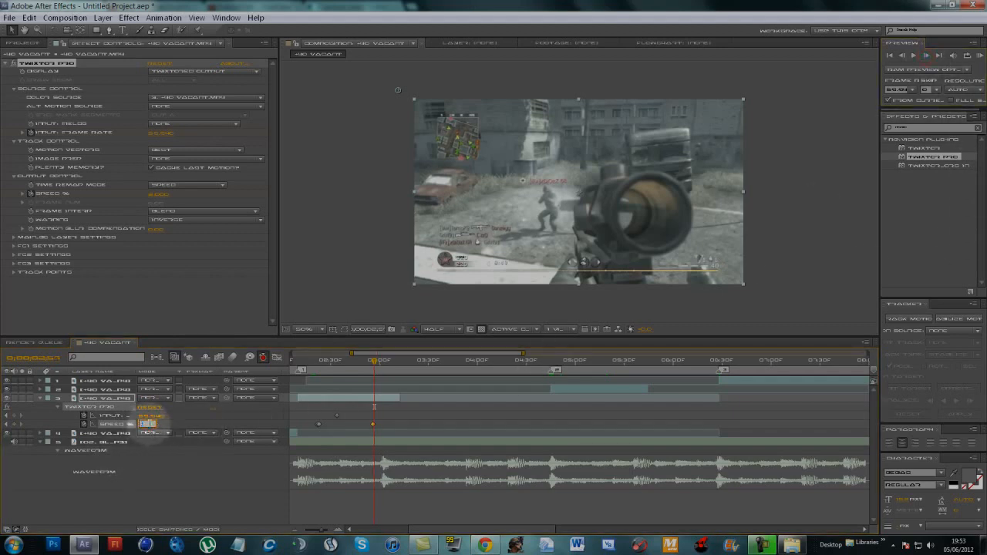
right_click(390, 402)
left_click(361, 447)
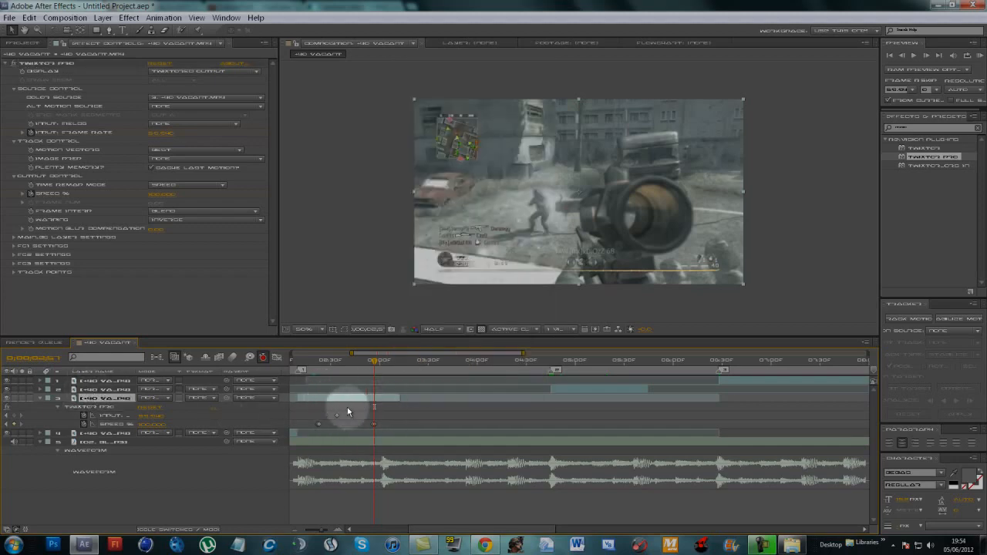
- Enable time remapping on the first marker's segment and extend its end to the second marker
right_click(375, 401)
mouse_move(473, 126)
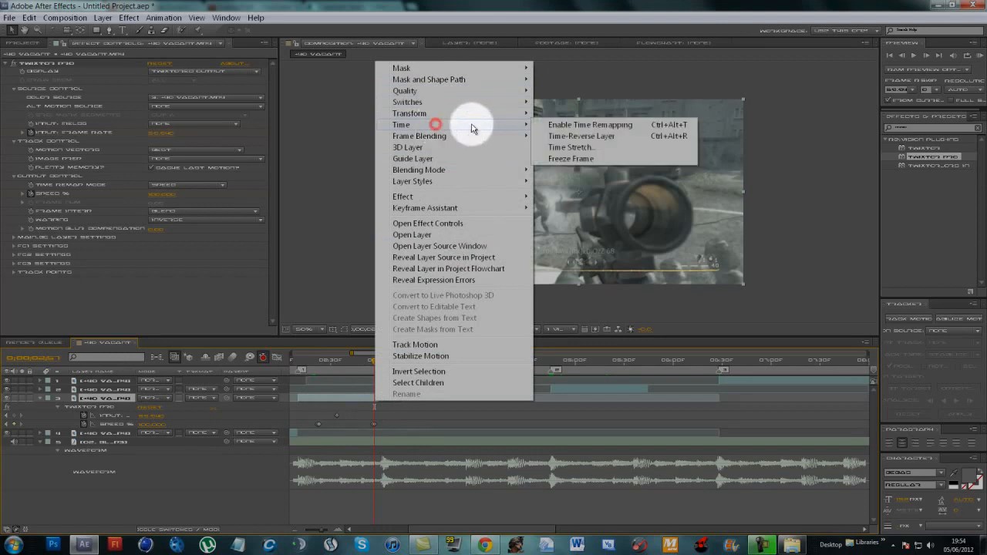
left_click(619, 125)
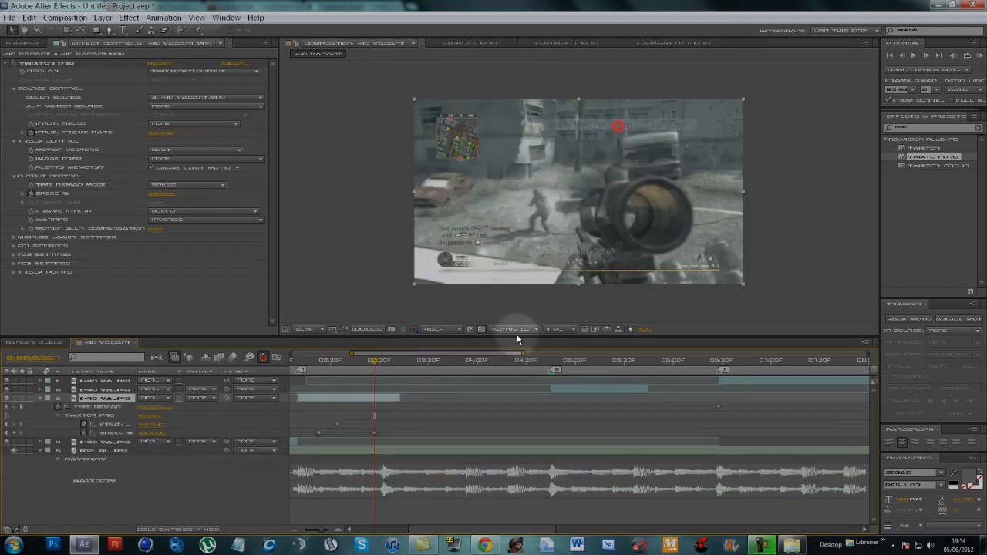
left_click_drag(393, 399, 553, 409)
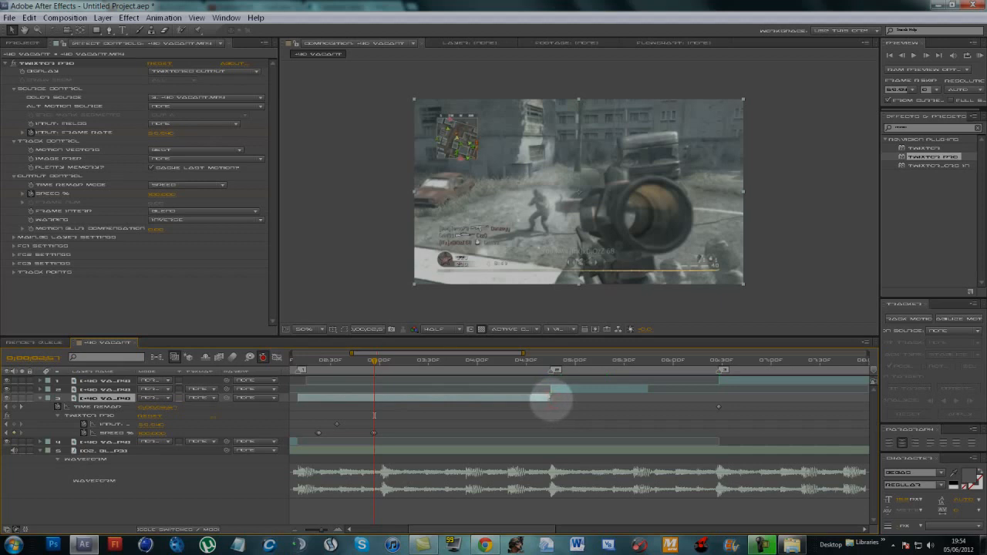
- Move the last two Speed % keyframes together to just before 04:00f and check the frame at the second marker
left_click_drag(377, 364, 549, 400)
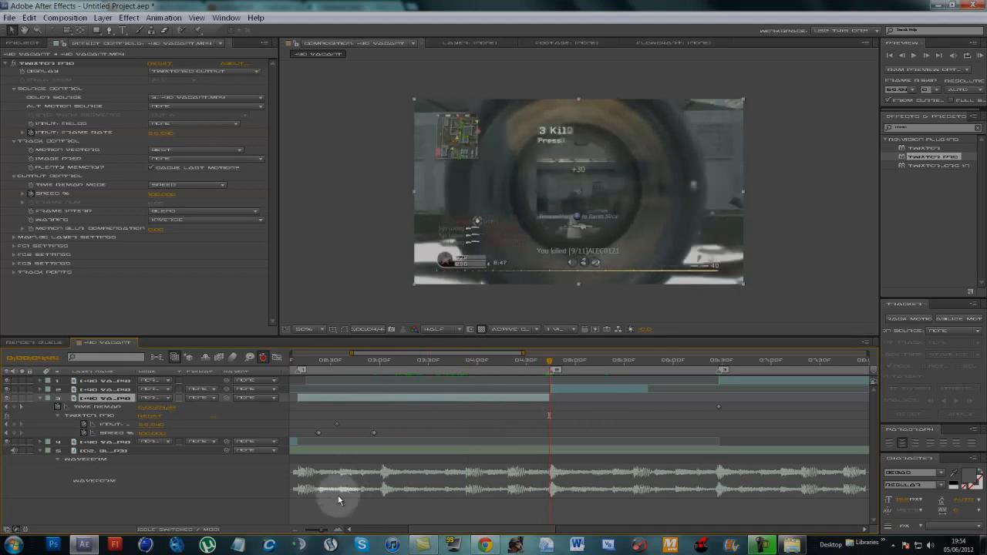
left_click_drag(322, 531, 325, 530)
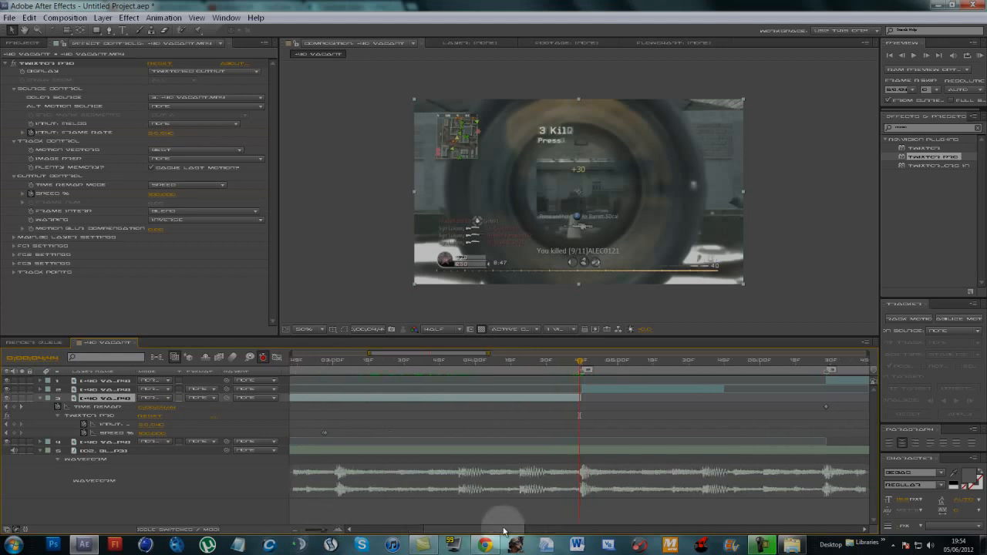
left_click_drag(494, 532, 480, 530)
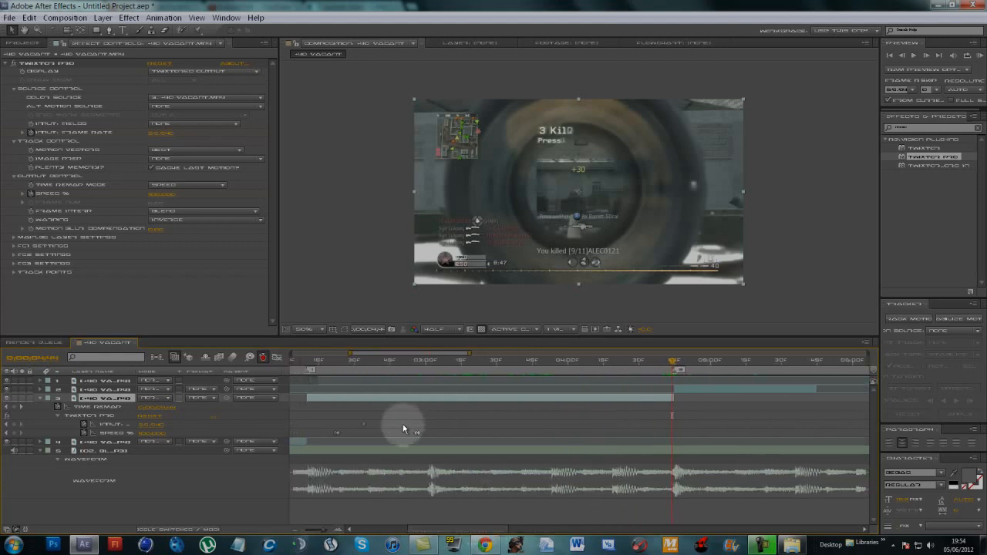
left_click(422, 435)
left_click_drag(422, 436, 421, 435)
left_click(411, 437)
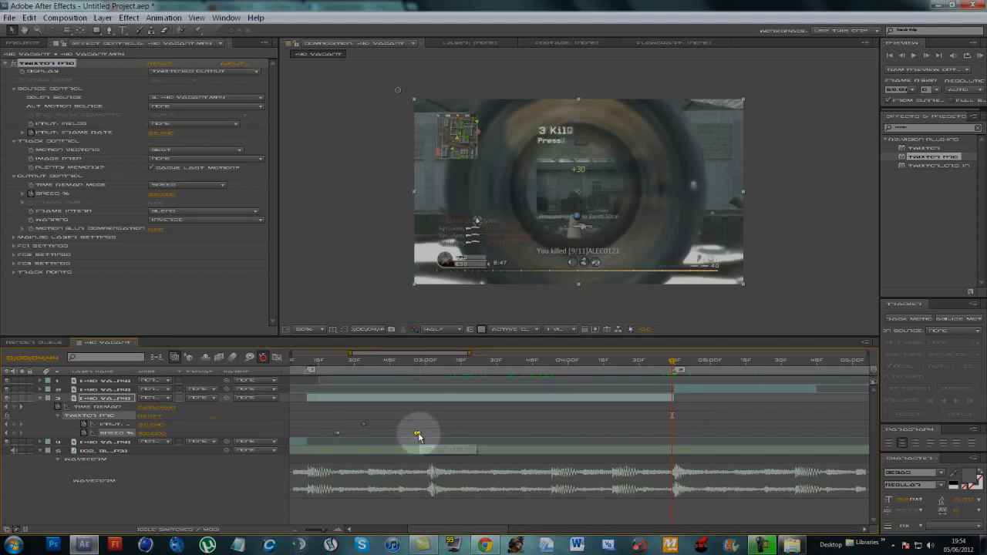
left_click_drag(427, 436, 563, 445)
left_click(674, 371)
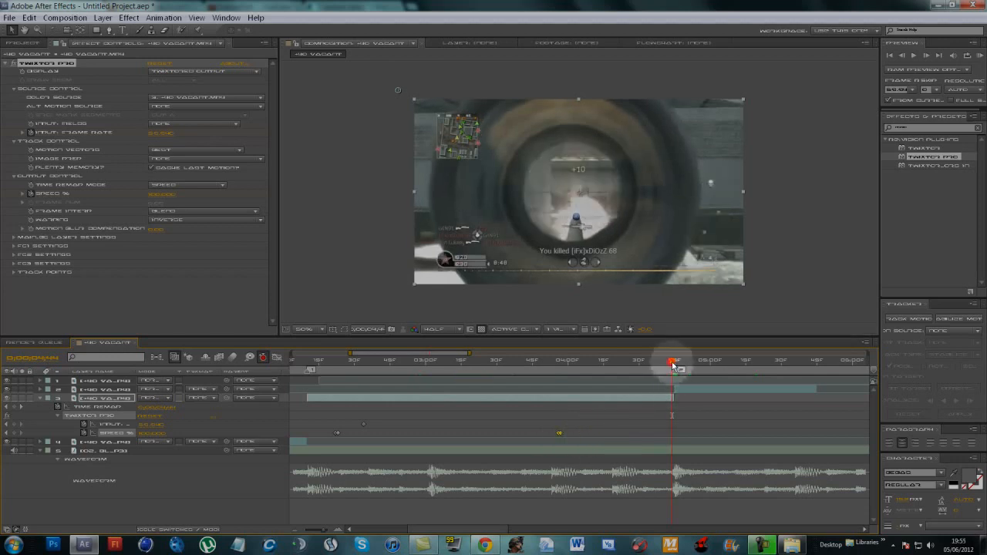
- Apply Twixtor Pro to the clip segment that starts at the second marker and keyframe its input frame rate
left_click_drag(673, 366, 709, 414)
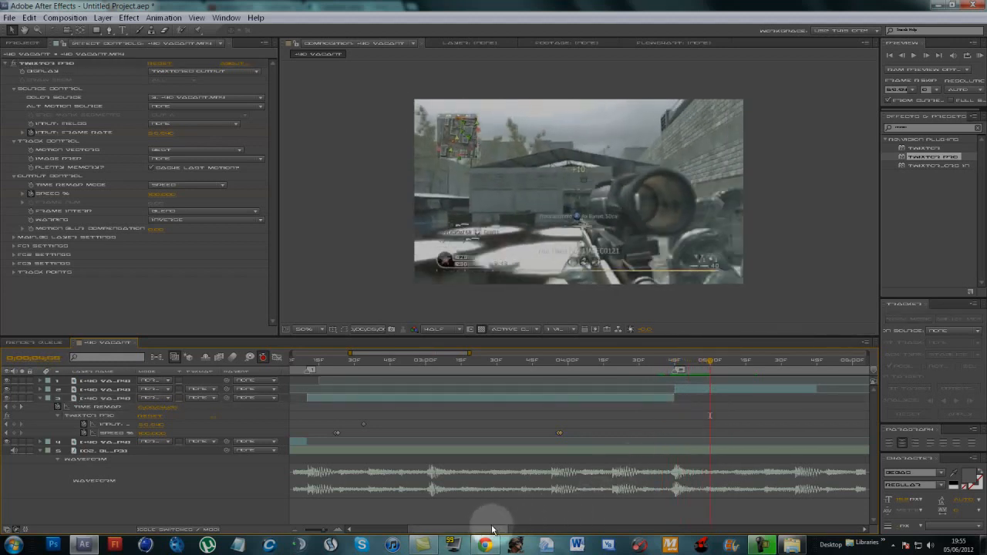
left_click_drag(485, 529, 549, 530)
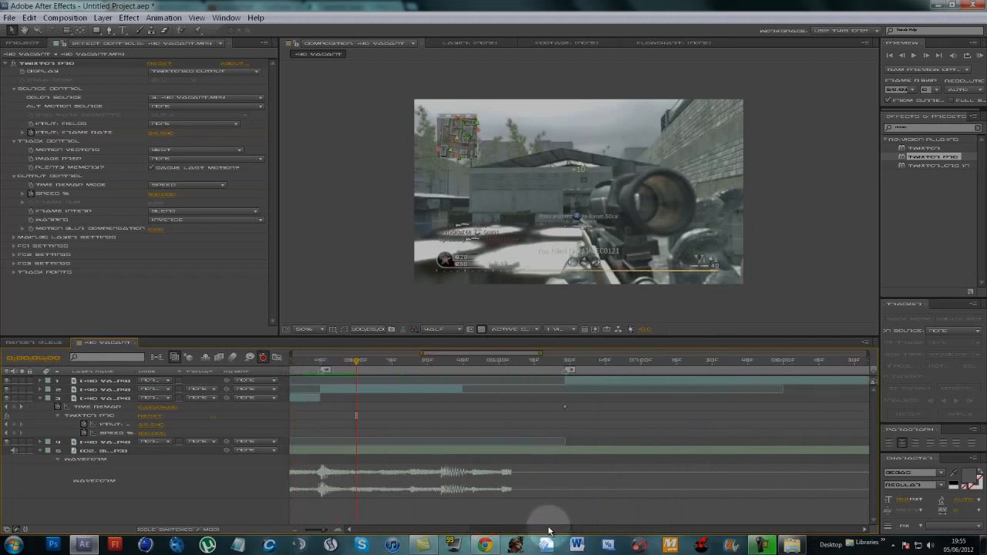
left_click(394, 393)
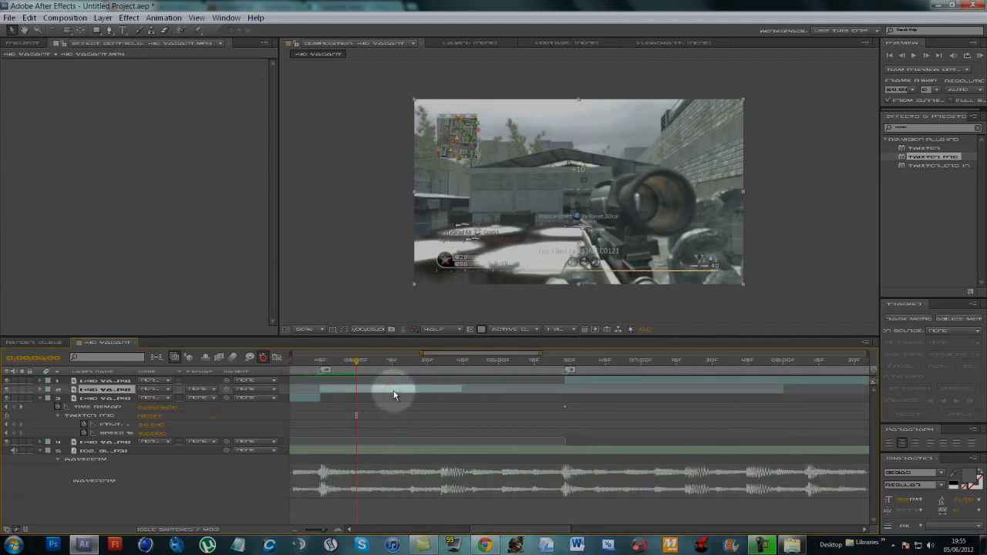
left_click_drag(919, 156, 376, 393)
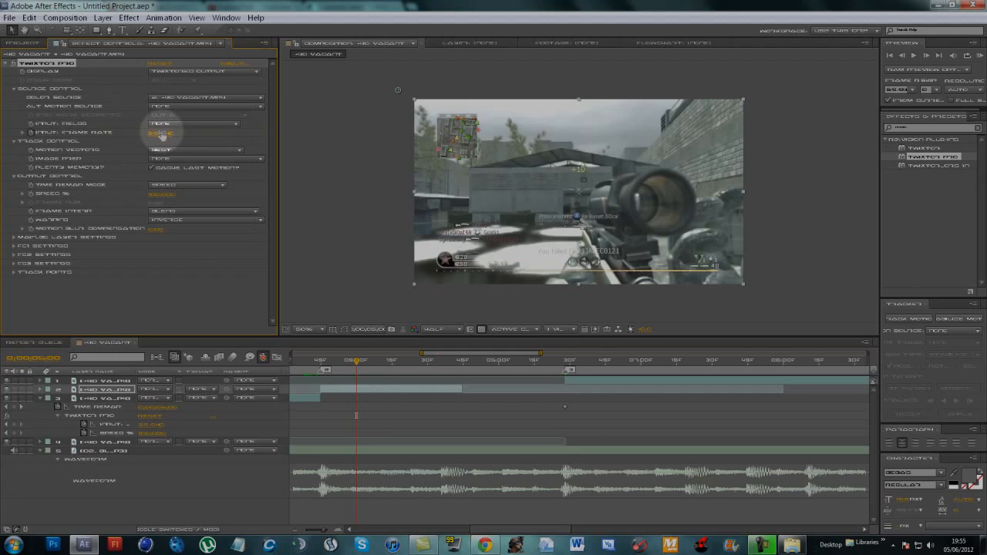
- Keyframe the second marker segment's Twixtor speed at about 04:57f and drop it to slow motion one frame on
left_click_drag(357, 360, 351, 390)
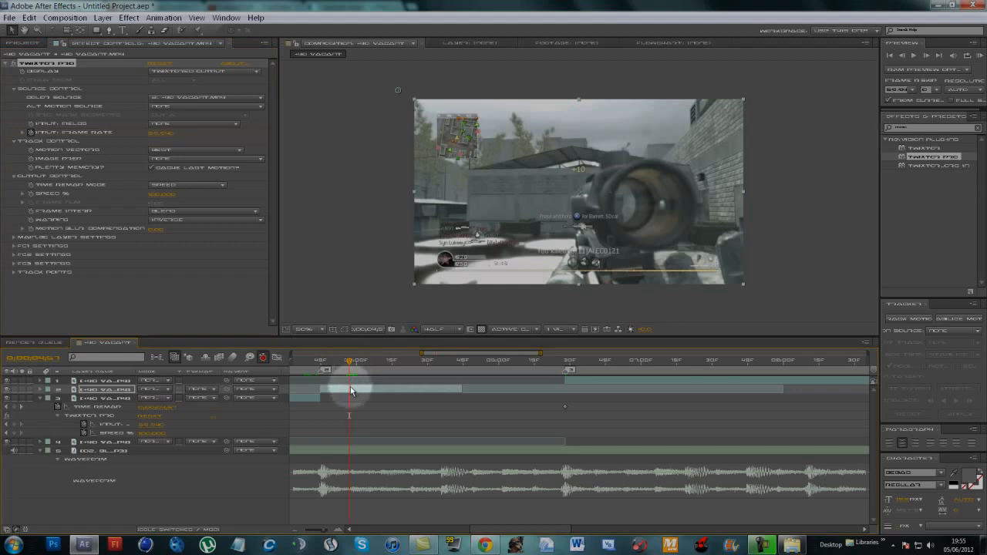
left_click(30, 193)
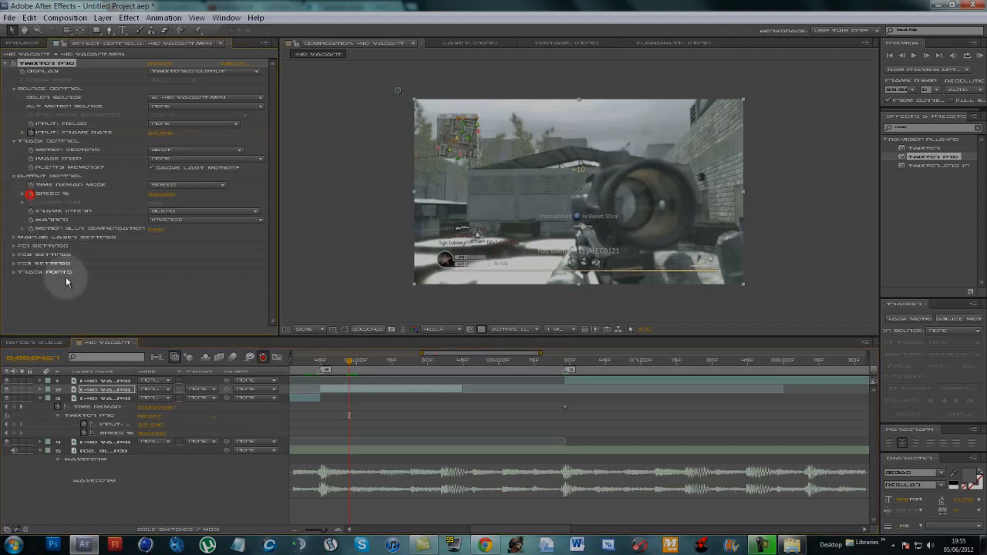
left_click(927, 55)
left_click(162, 194)
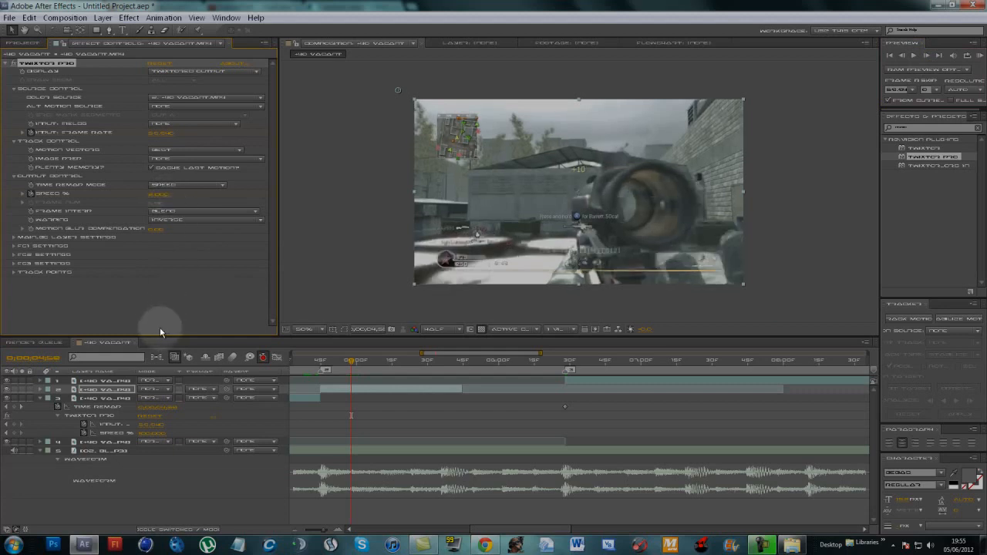
- Show only this segment's keyframes, hold its slow speed with a keyframe at about 05:31f, and set the speed to 100% one frame on
left_click(39, 399)
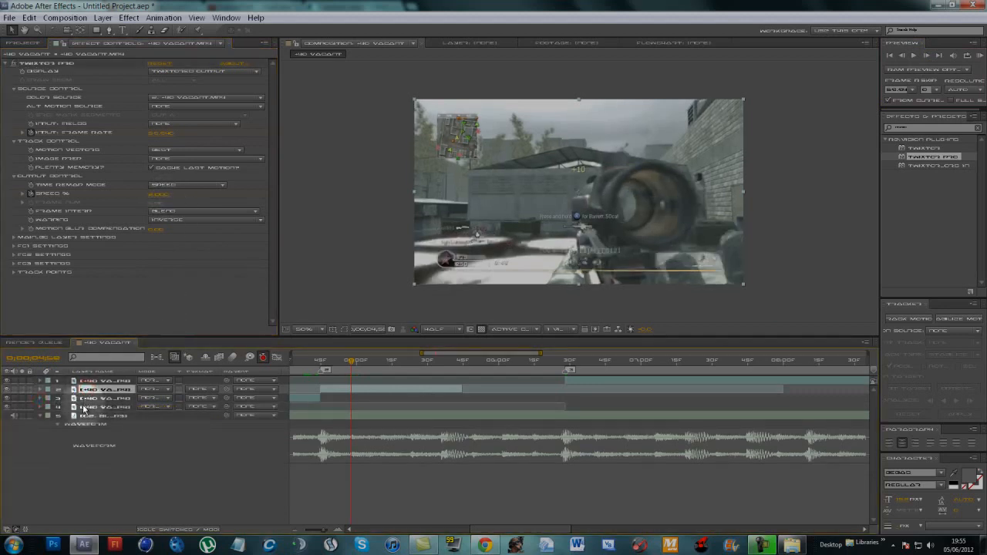
key("u")
left_click(417, 404)
left_click_drag(357, 363, 430, 369)
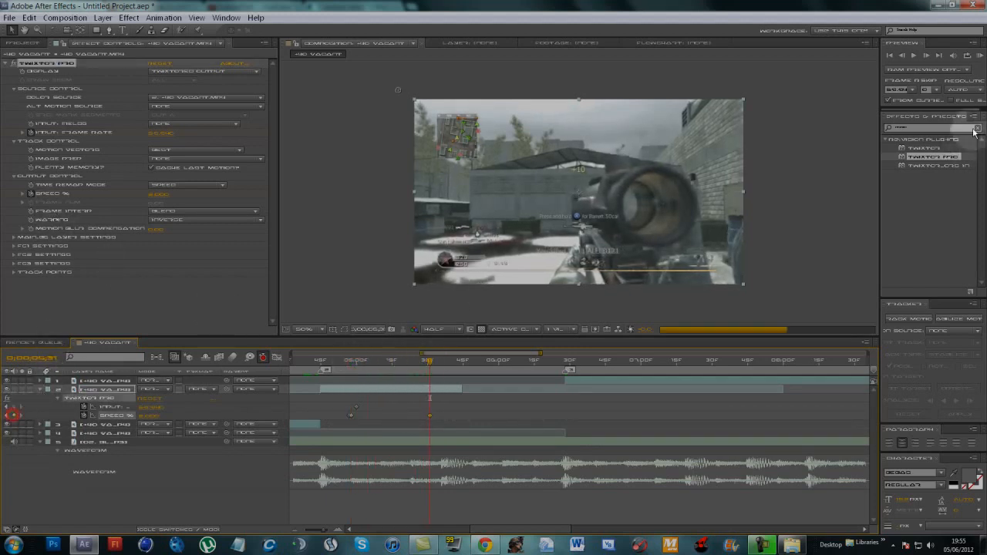
left_click(926, 56)
left_click(148, 415)
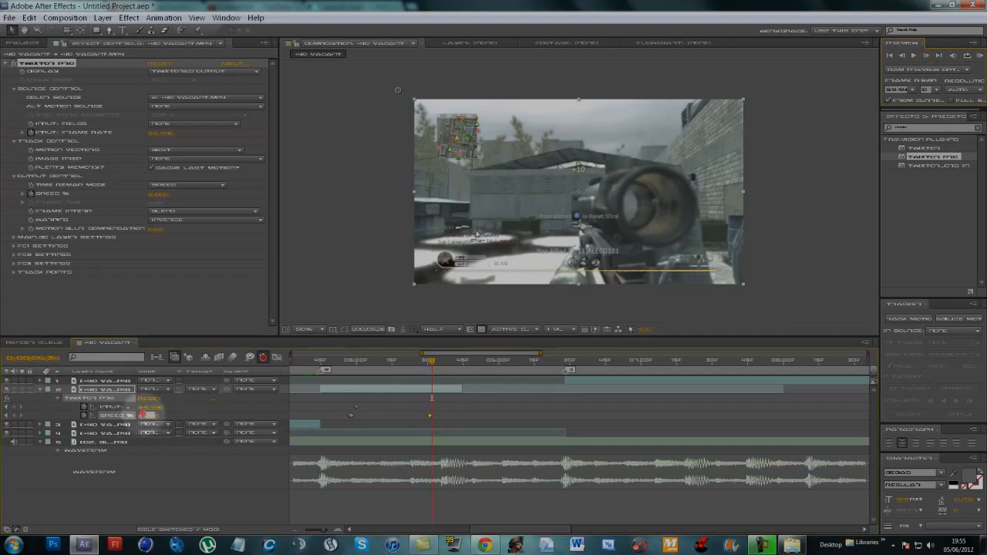
type("100")
key("Return")
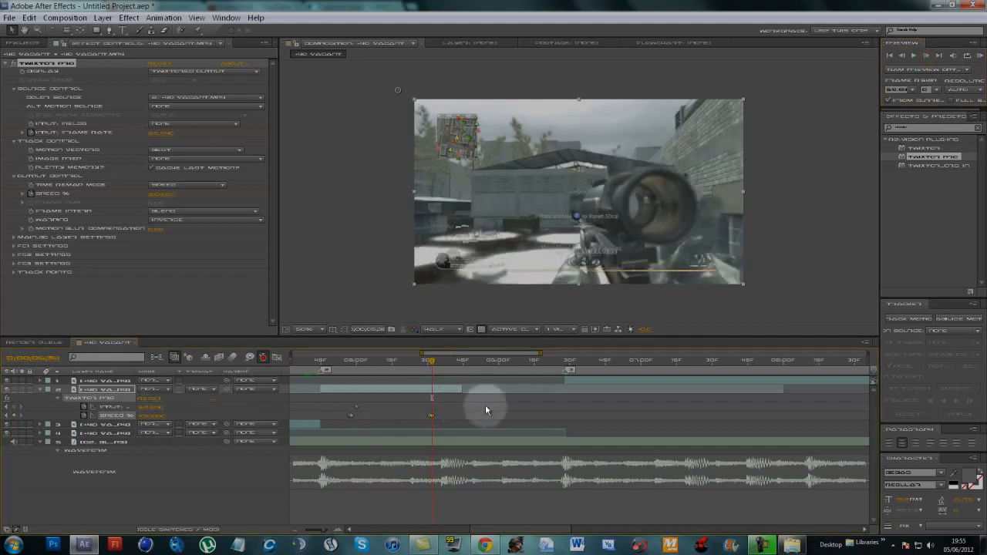
- Enable time remapping on the second marker's segment and extend its end to the third marker
right_click(452, 390)
mouse_move(529, 113)
left_click(647, 114)
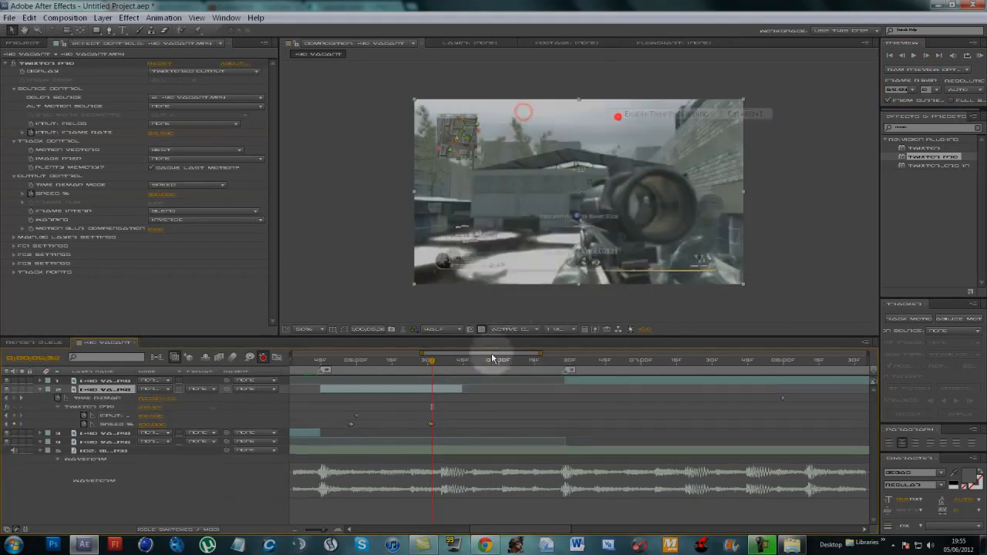
left_click(464, 391)
left_click_drag(583, 401, 565, 401)
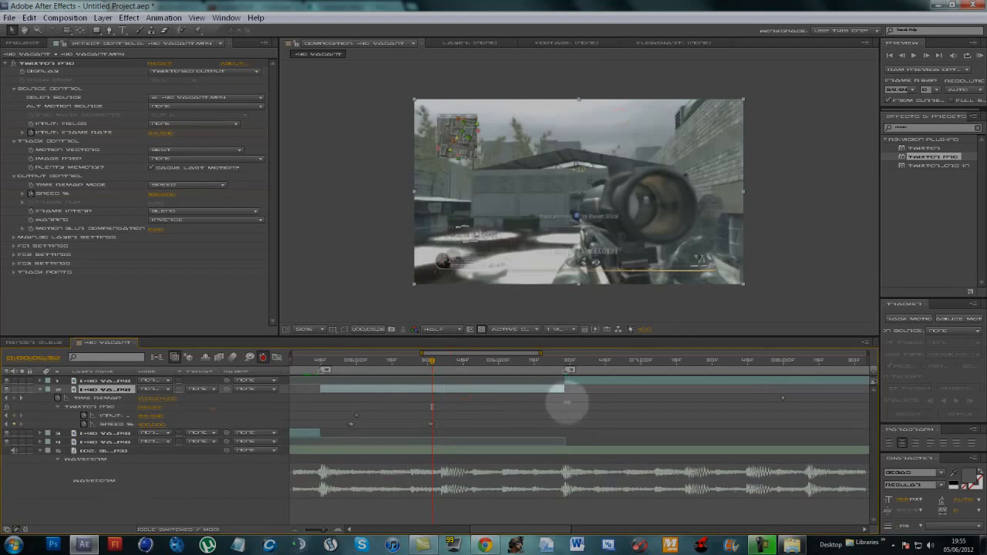
- Delay the 100% speed keyframe of the second marker's segment by about ten frames and check the picture at the third marker
left_click_drag(438, 371, 564, 390)
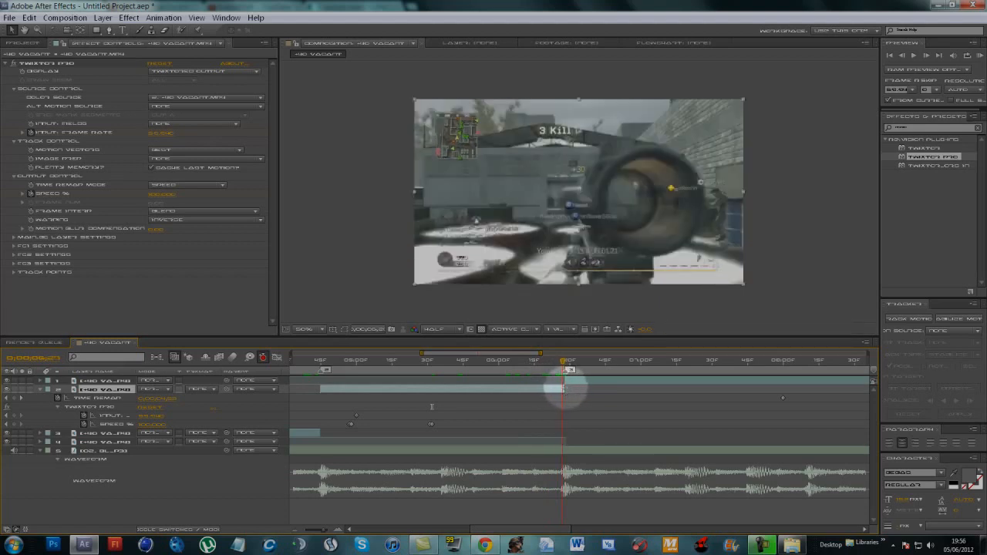
left_click(429, 421)
left_click_drag(432, 423, 456, 427)
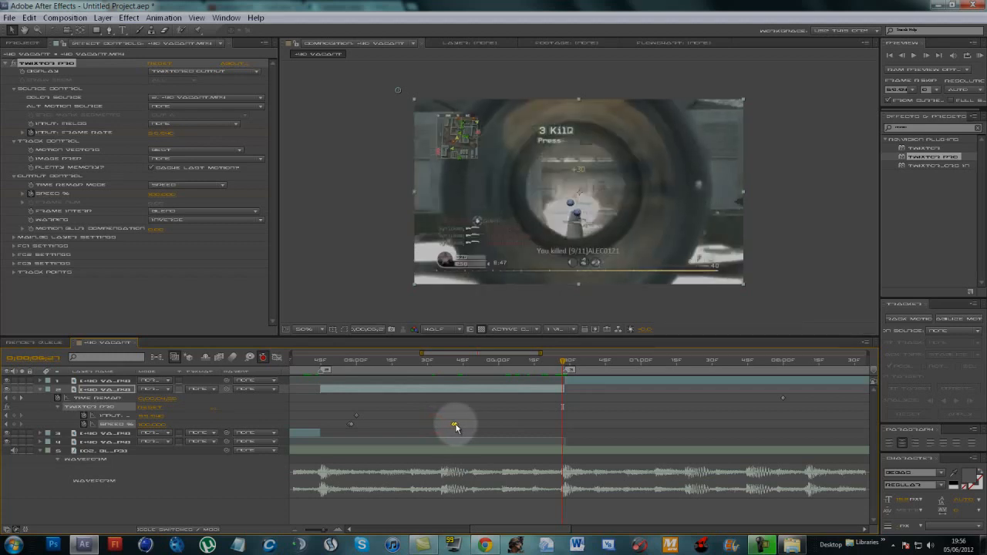
left_click_drag(563, 361, 568, 369)
left_click(573, 396)
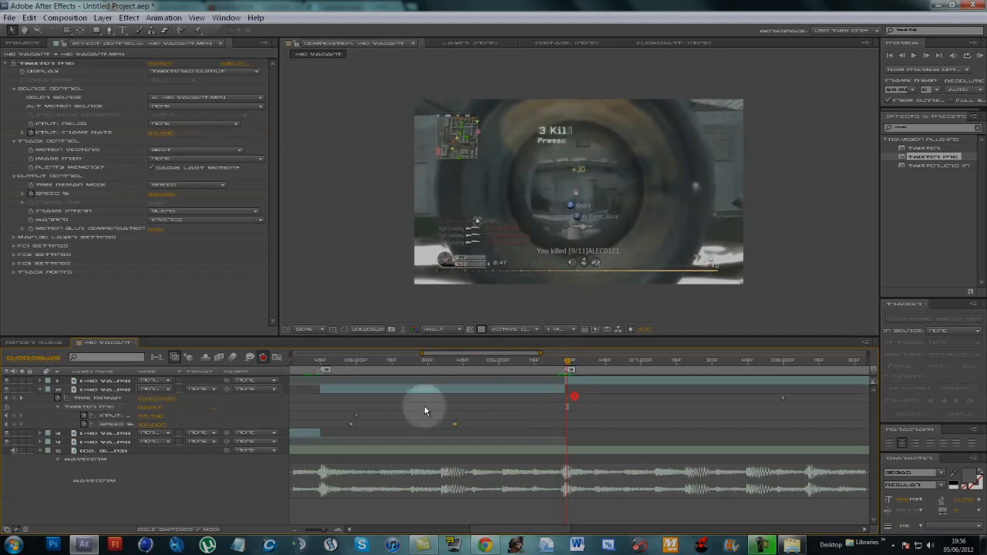
- Collapse the second marker segment's properties and apply Twixtor Pro to the segment starting at the third marker, just after the marker
left_click(42, 391)
left_click_drag(551, 531, 557, 531)
left_click_drag(531, 363, 542, 368)
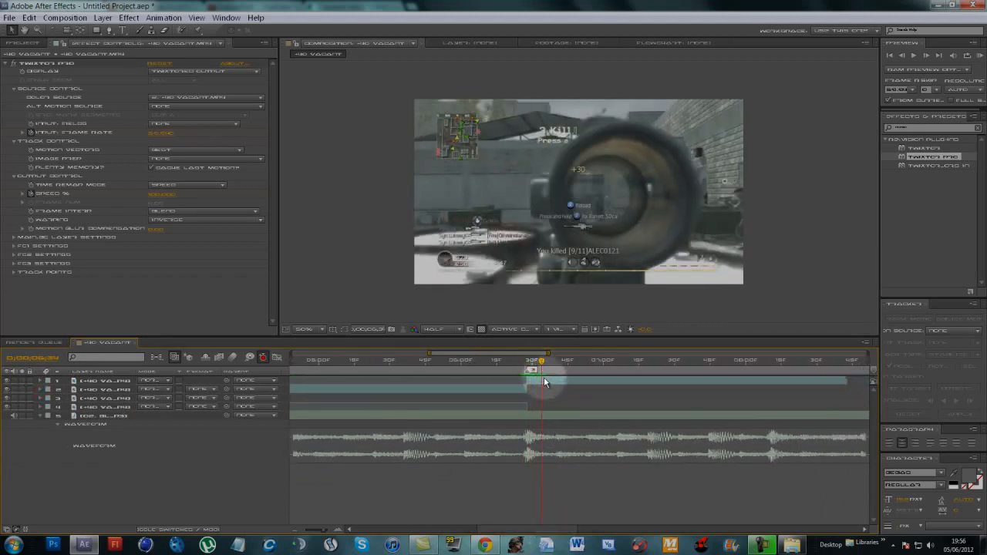
left_click(468, 399)
left_click_drag(906, 157, 556, 405)
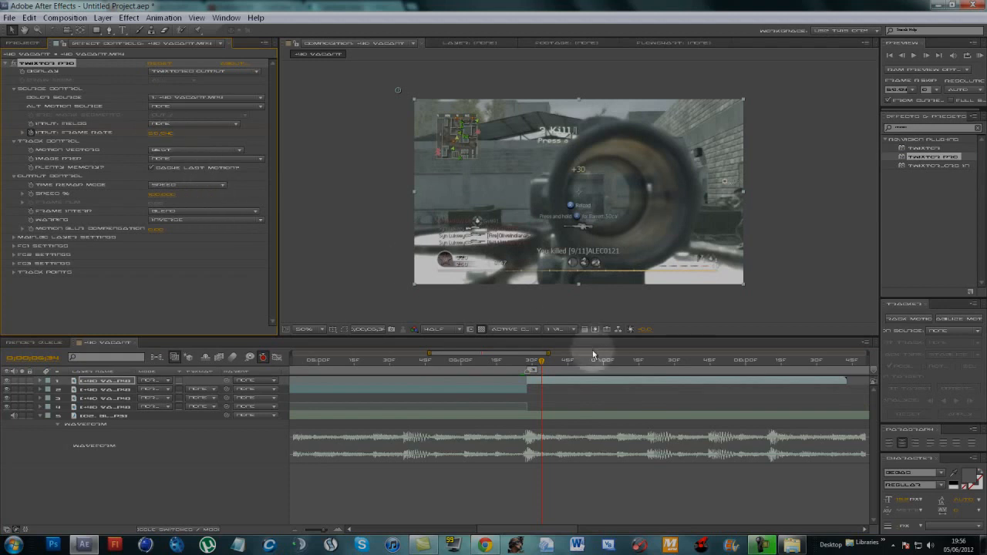
- Keyframe the third marker segment's Twixtor speed at about 06:34f and drop it to slow motion one frame on
left_click(30, 193)
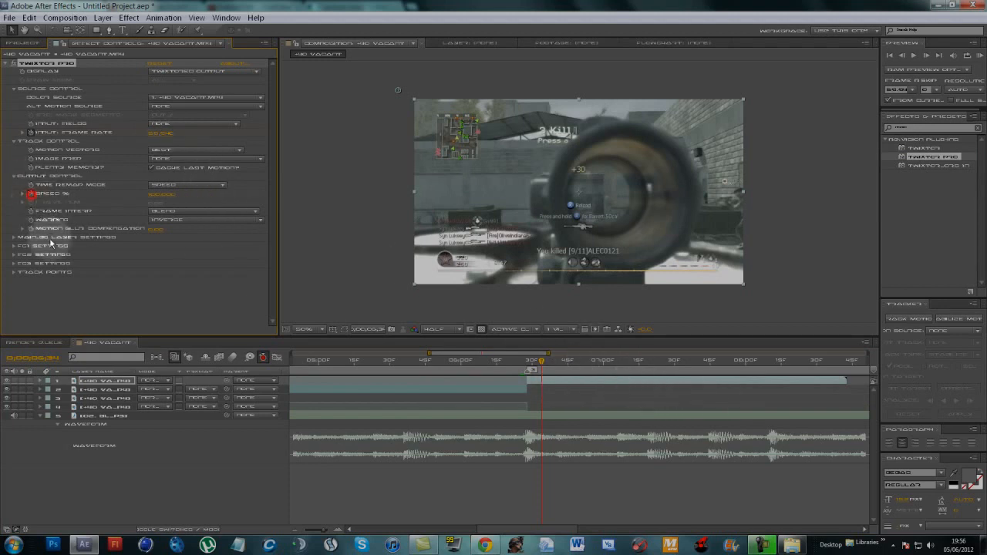
left_click(939, 56)
left_click(158, 195)
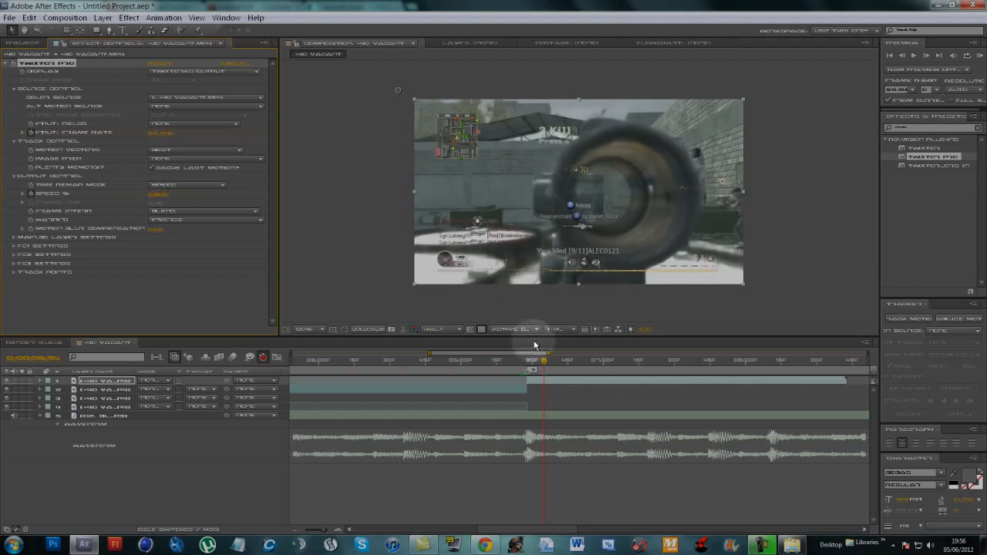
left_click_drag(544, 360, 573, 395)
left_click(551, 500)
- Preview the synced composition with the song from about 01:15f
left_click_drag(565, 527, 537, 529)
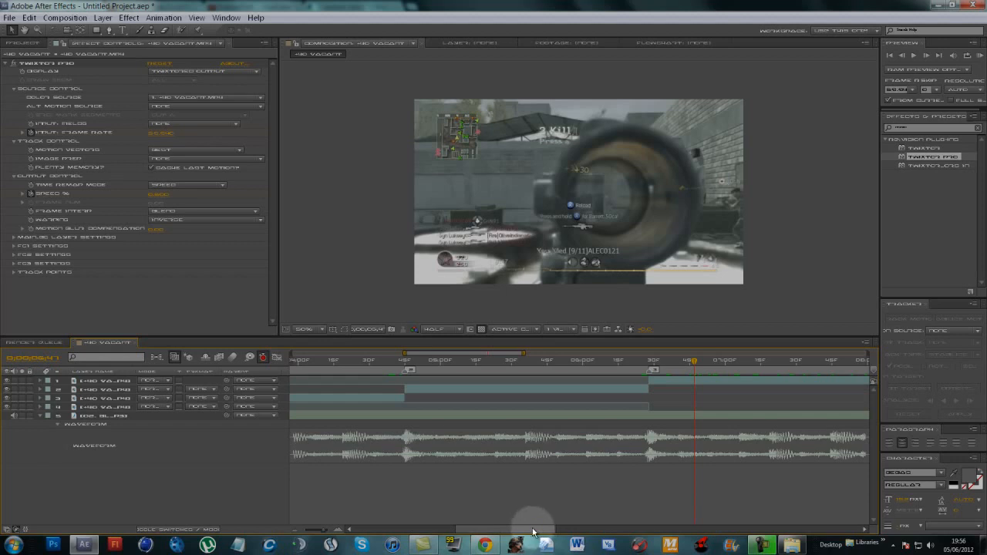
left_click_drag(532, 531, 458, 532)
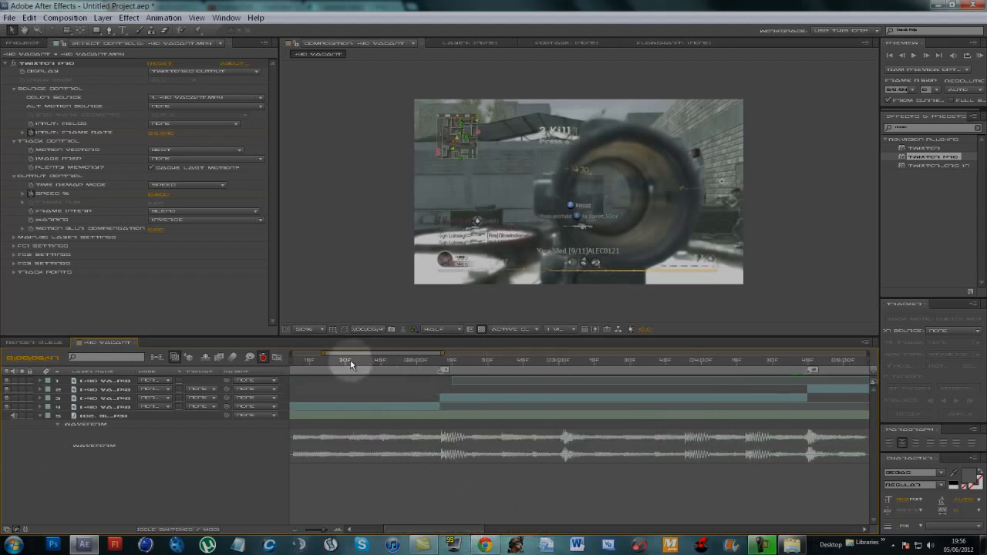
left_click(308, 363)
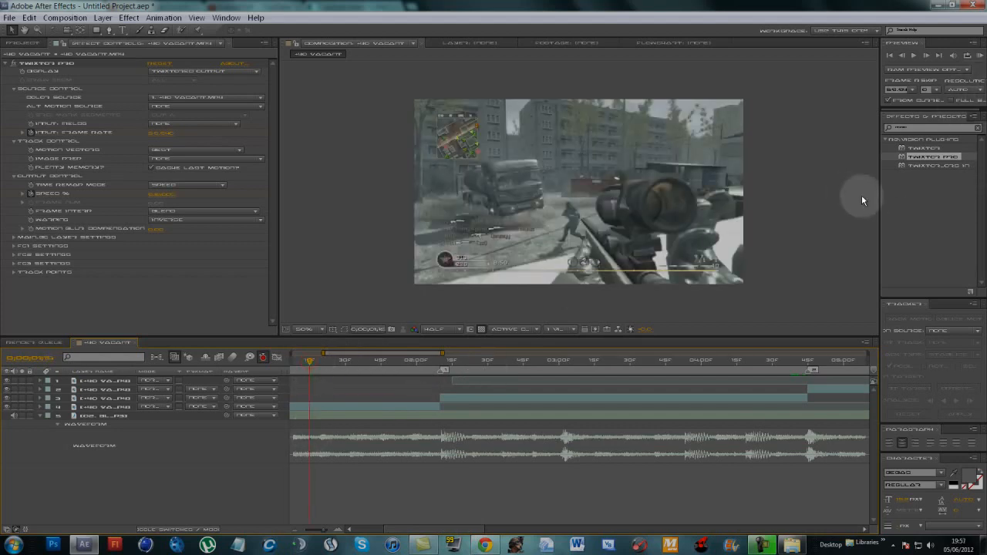
key("KP_0")
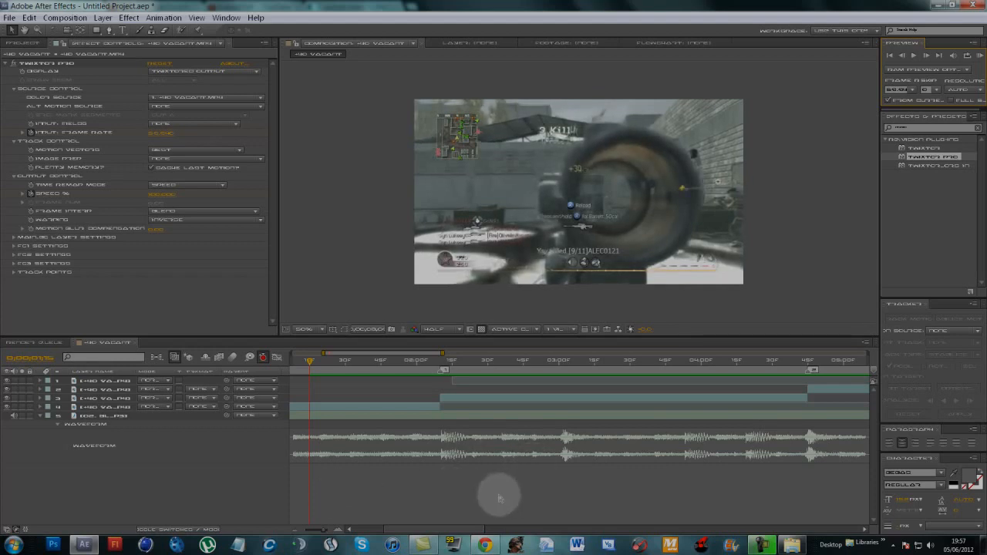
left_click(453, 499)
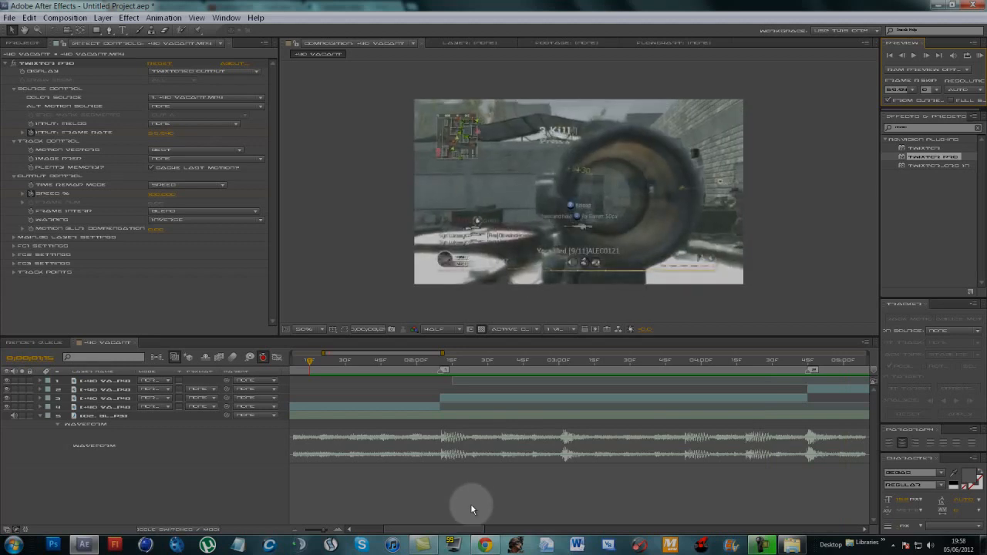
left_click(471, 507)
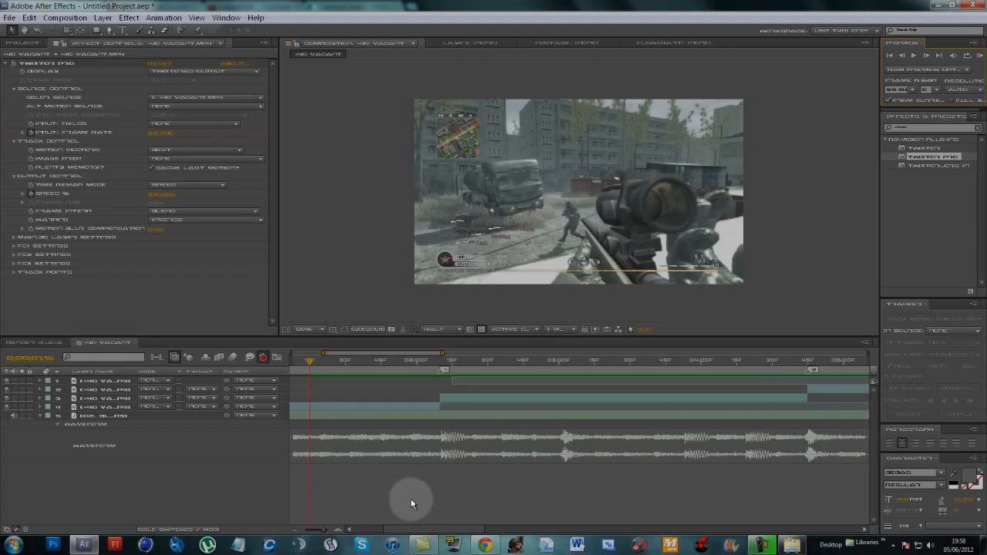
- Add the Magic Bullet Looks effect to the first clip segment and open its look editor
left_click_drag(310, 361, 311, 417)
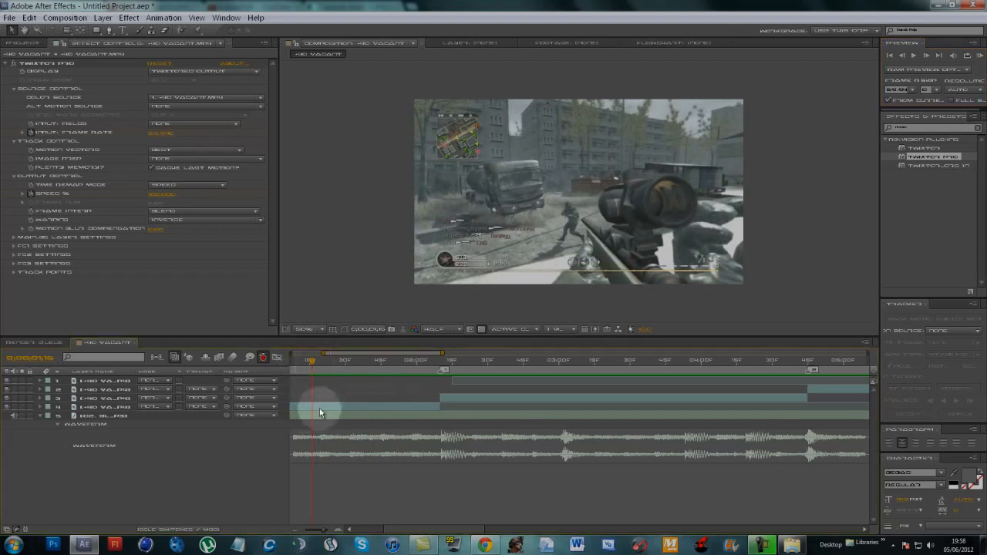
left_click(319, 408)
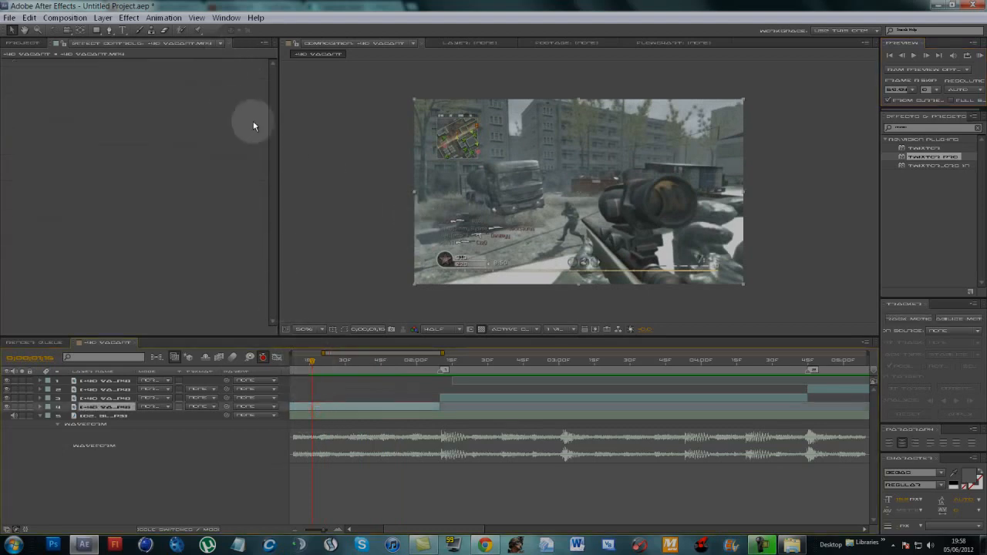
left_click(130, 18)
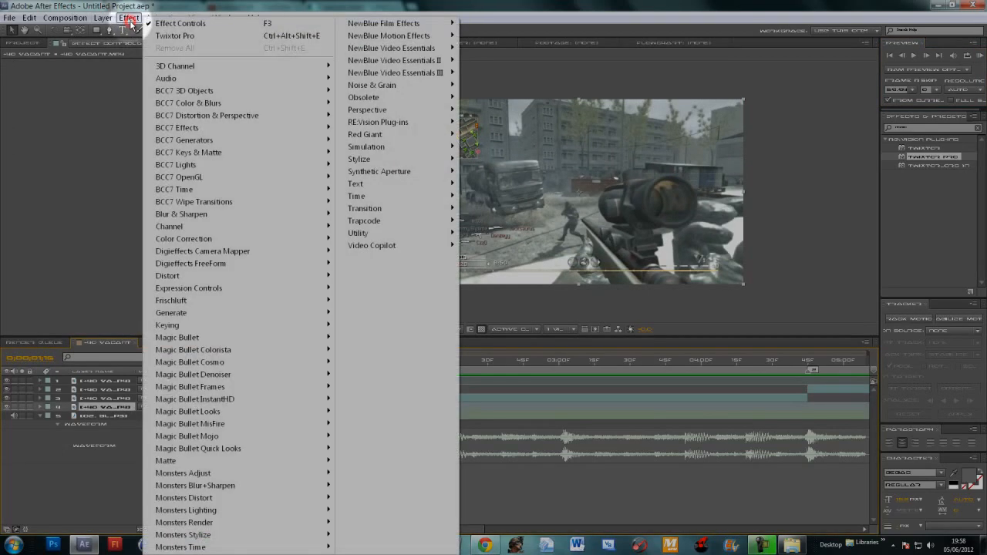
mouse_move(284, 417)
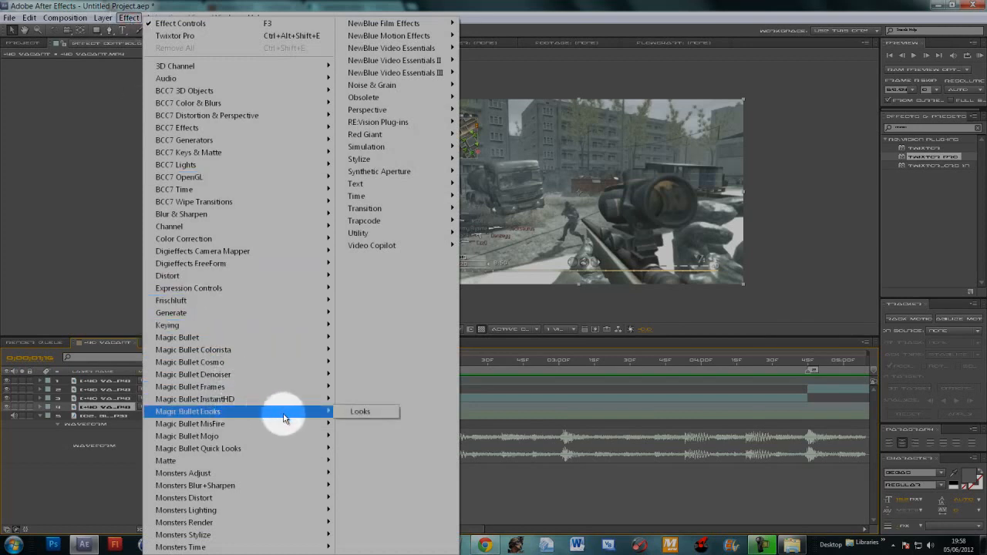
left_click(353, 411)
left_click(37, 91)
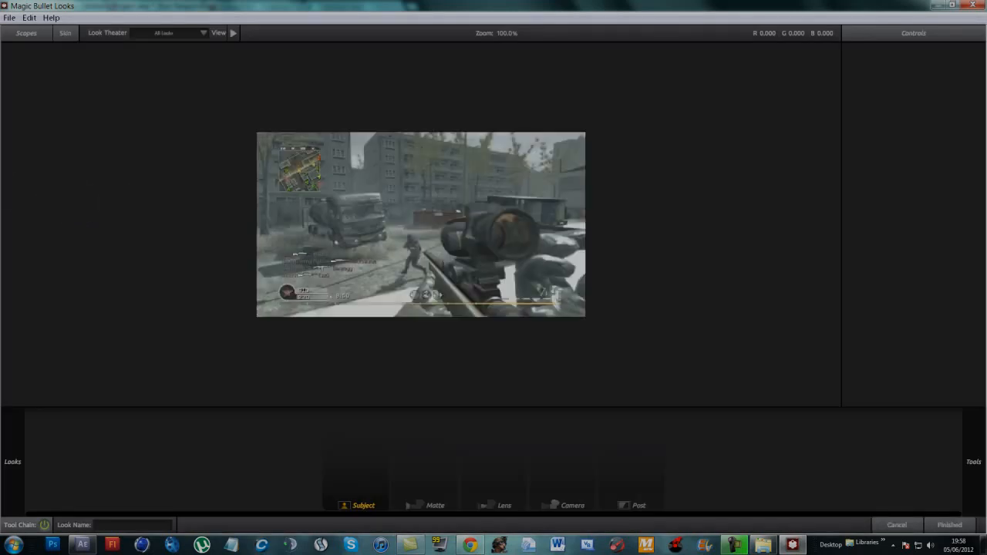
- Browse the look presets and try CC Im Using ATM and Diffusion Rich on the clip
mouse_move(1, 159)
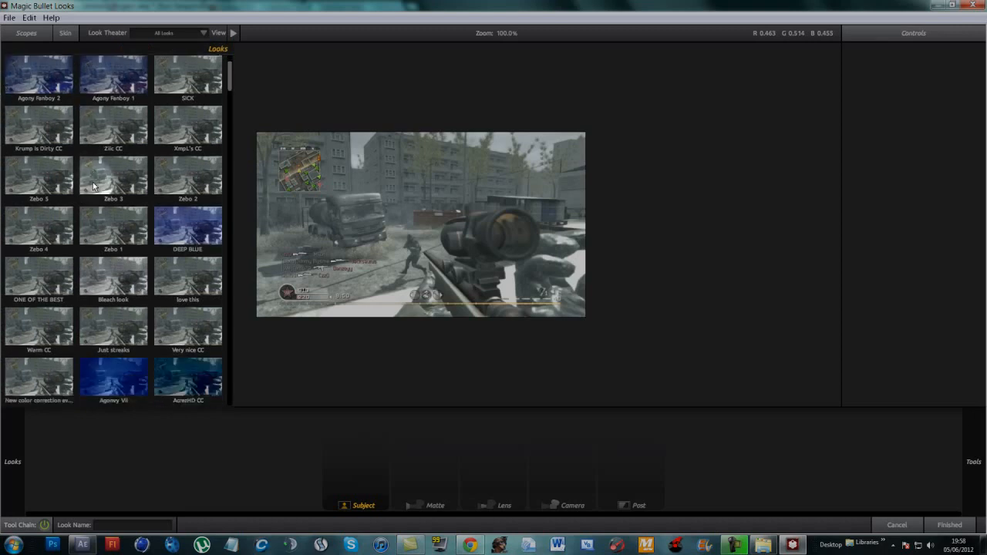
scroll(93, 140, "down", 4)
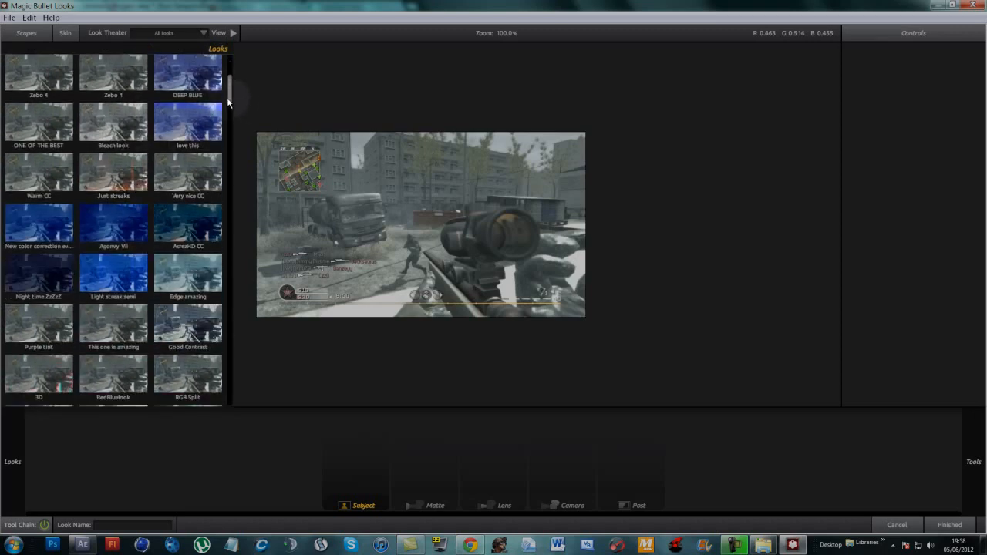
left_click_drag(228, 97, 229, 69)
left_click(53, 80)
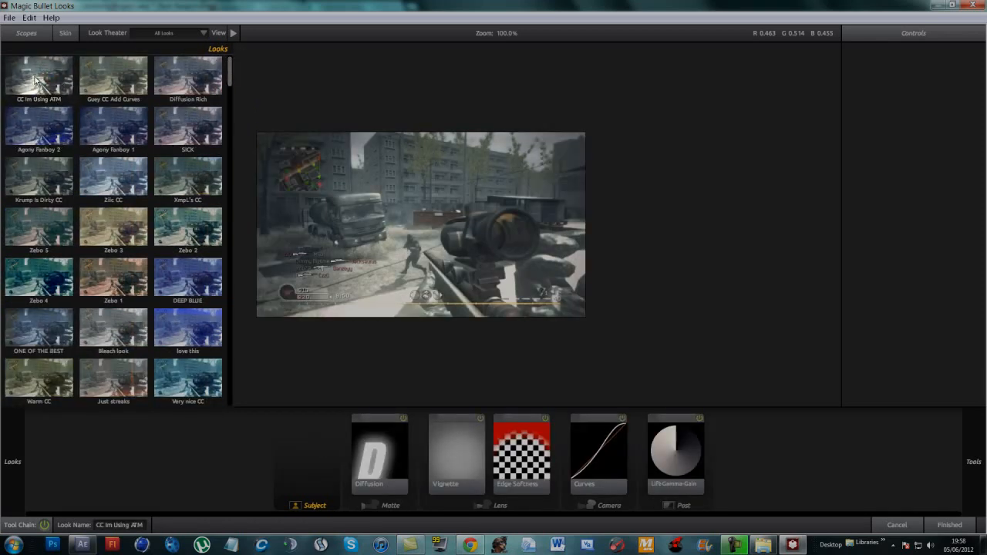
left_click(178, 79)
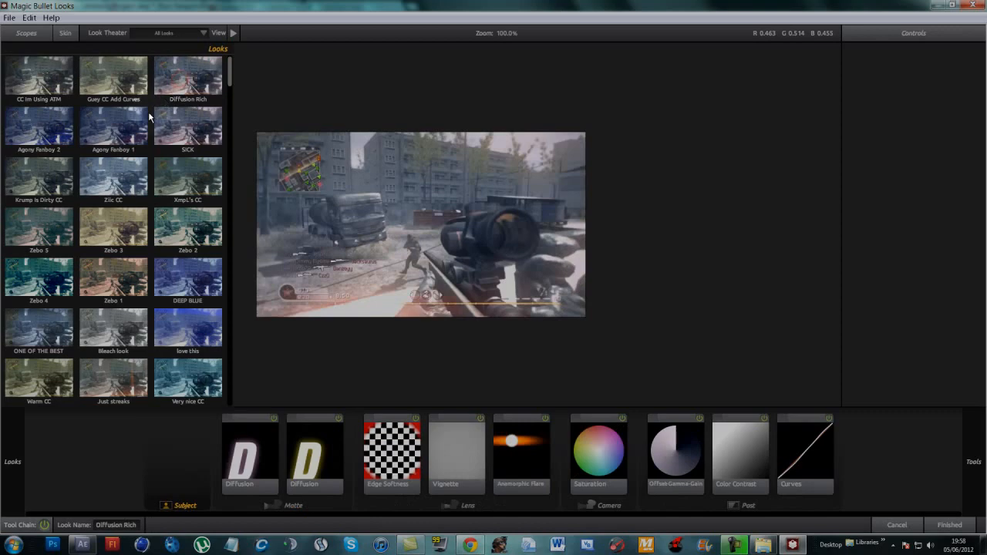
left_click(46, 77)
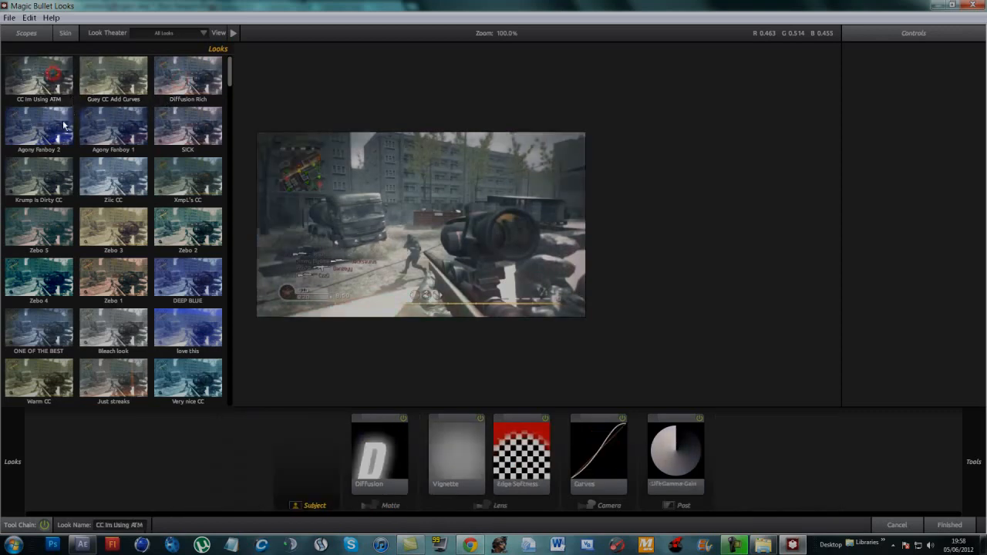
- Compare the Zebo look presets and give the clip the Zebo 2 look
scroll(87, 189, "down", 1)
left_click(177, 177)
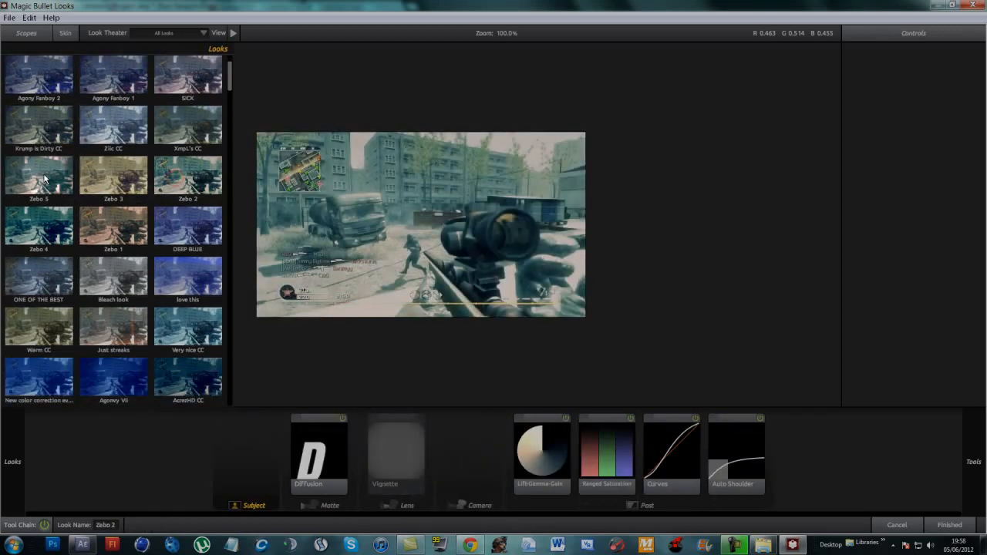
left_click(43, 177)
left_click(185, 177)
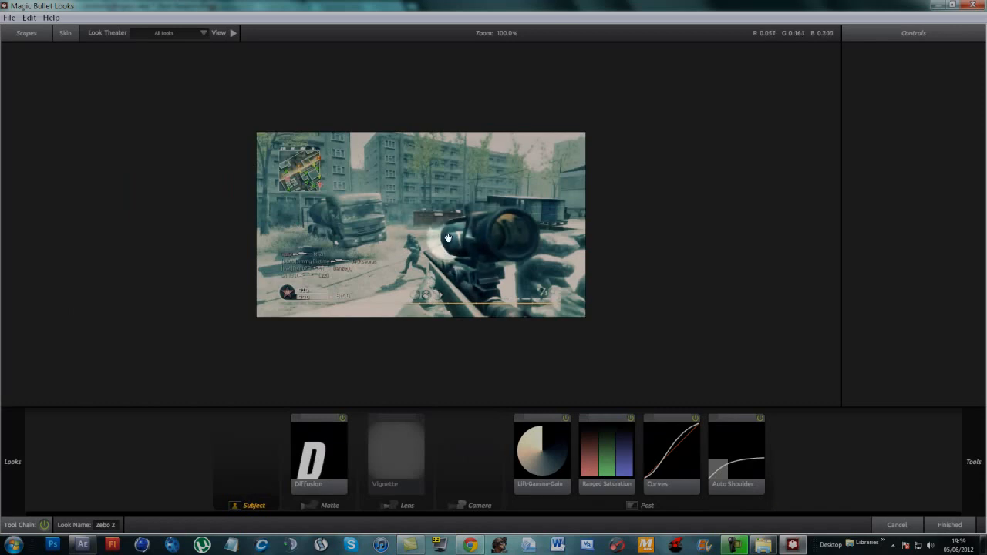
scroll(337, 210, "up", 3)
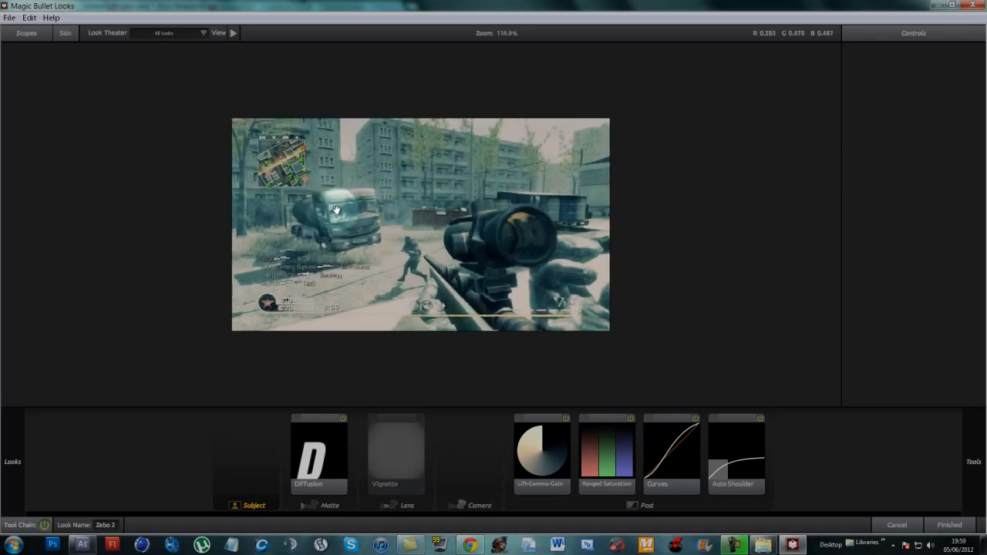
scroll(336, 210, "down", 3)
- Add Edge Softness to the look's lens stage with a radius of about 1.28, quality 10 and a blur size of about 5.36%
mouse_move(976, 193)
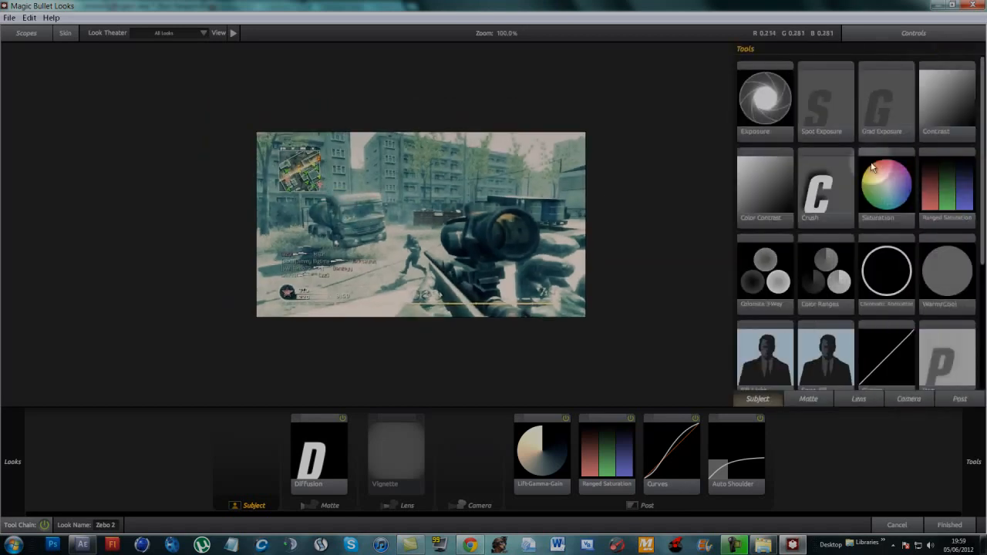
left_click(858, 399)
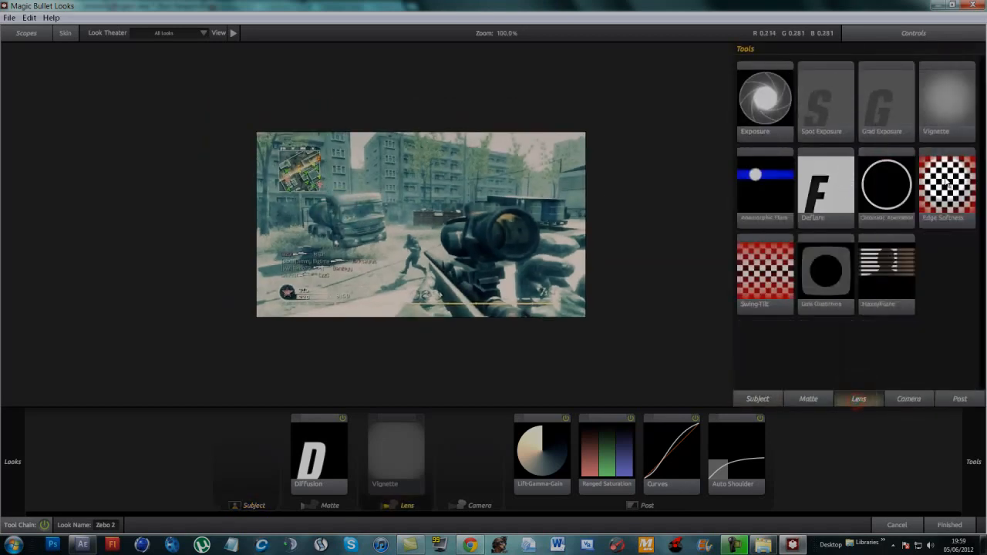
left_click_drag(945, 185, 448, 214)
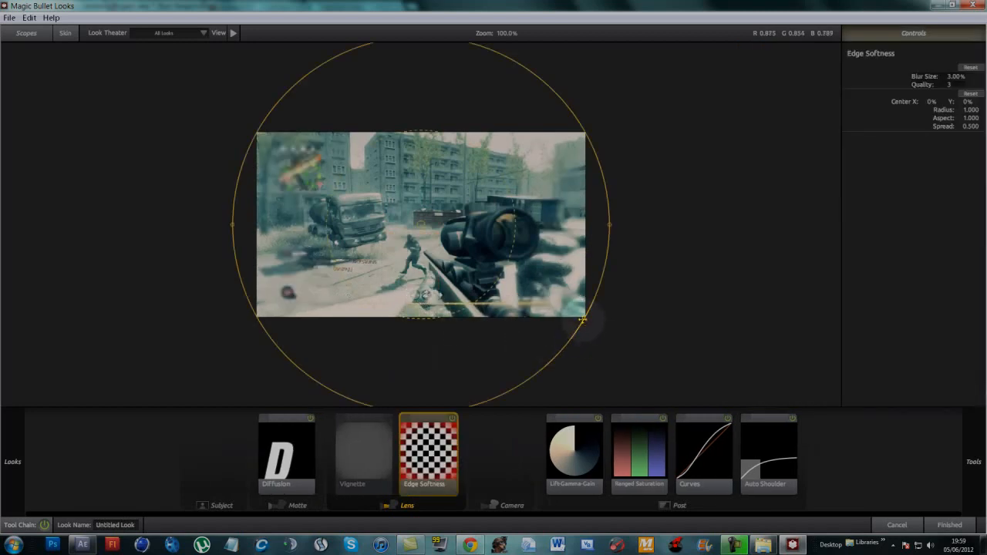
left_click_drag(584, 321, 621, 357)
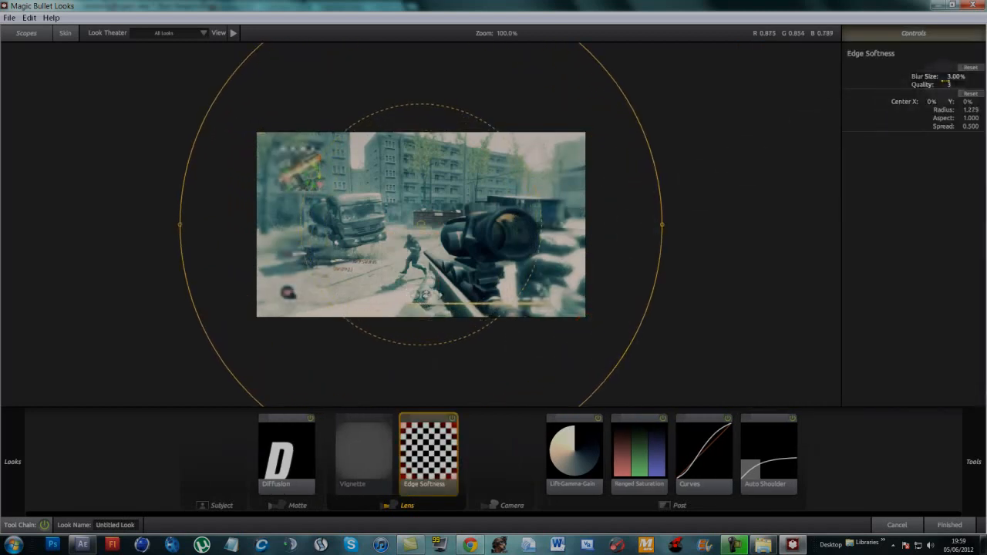
left_click_drag(955, 77, 960, 87)
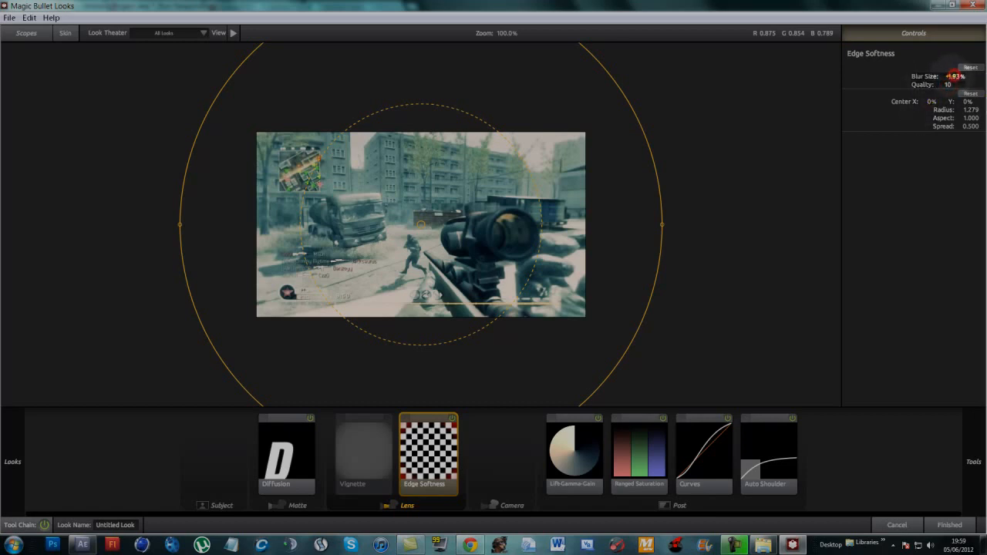
left_click_drag(946, 77, 983, 77)
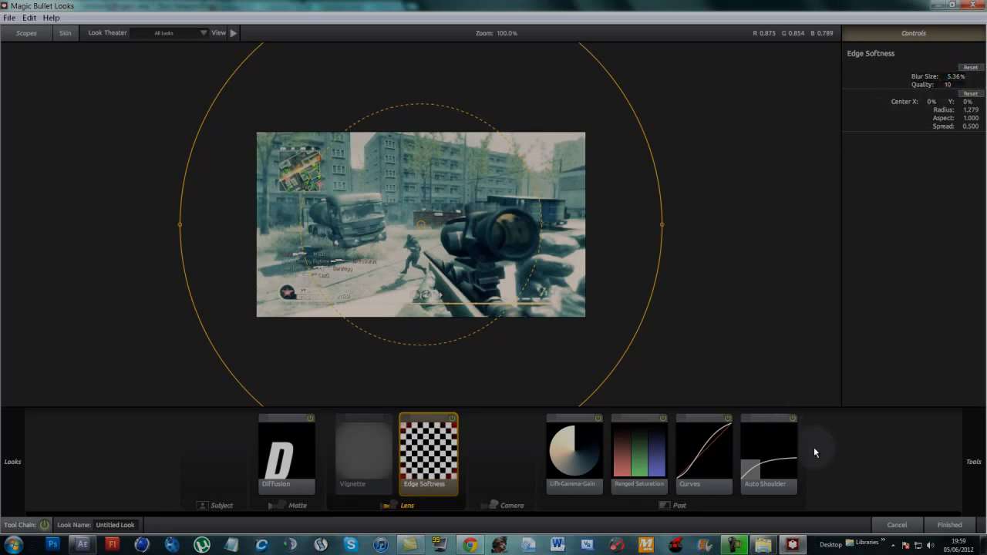
- Inspect the look's Lift-Gamma-Gain settings, finish the look, and compare the graded first segment with the ungraded second one
left_click(833, 452)
left_click_drag(577, 463, 573, 462)
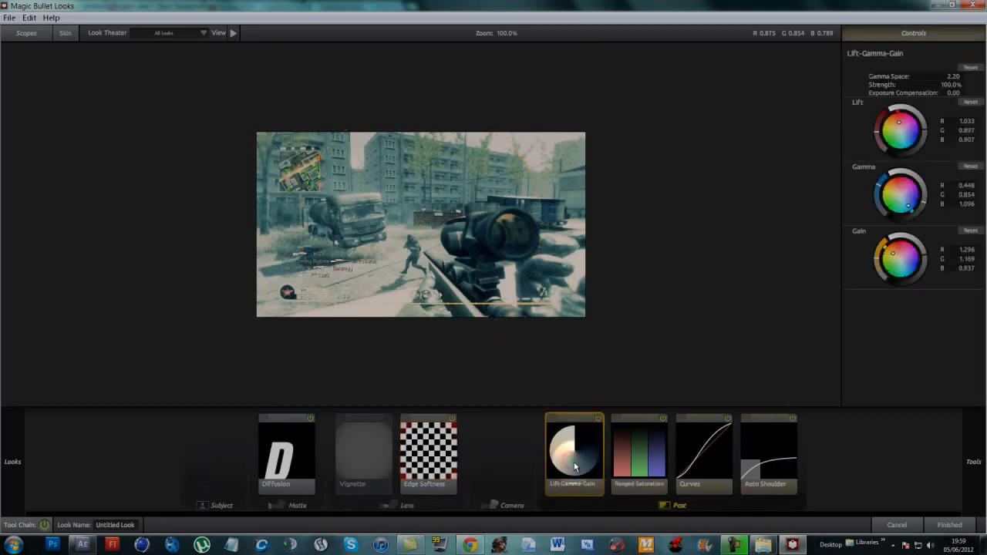
left_click(949, 526)
left_click(232, 263)
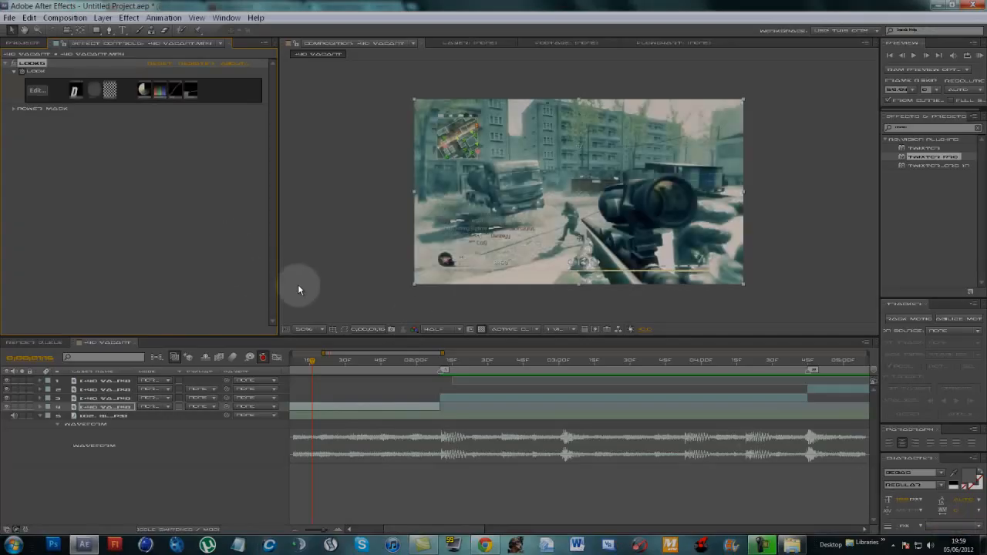
left_click_drag(312, 361, 460, 369)
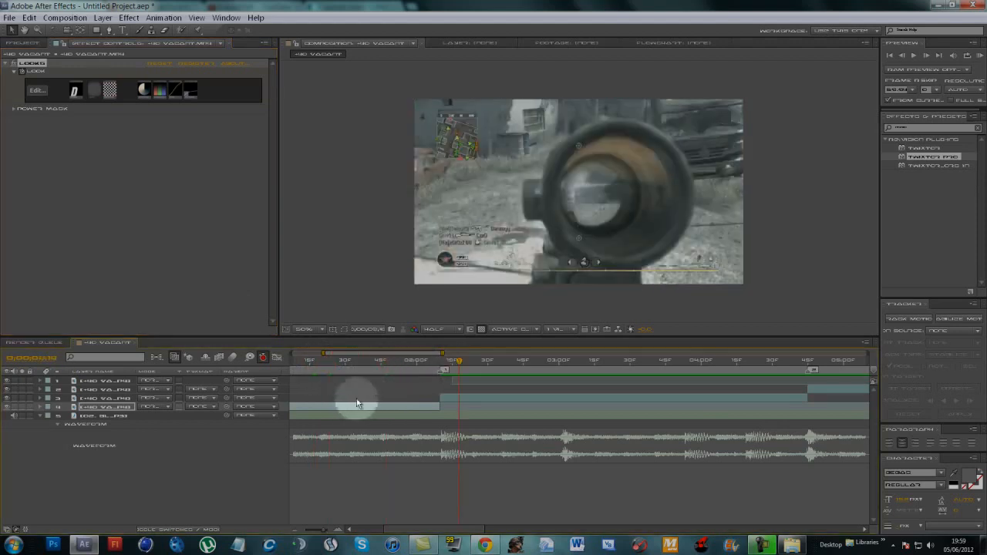
- Copy the Looks effect from the first gameplay segment and paste it onto the other three gameplay segments
left_click(360, 361)
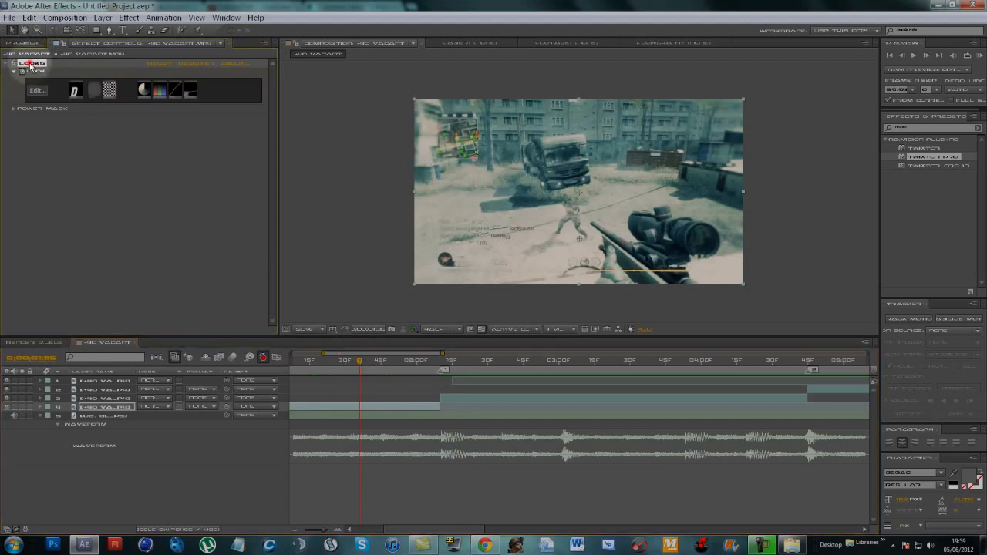
left_click(47, 160)
left_click(31, 63)
left_click(481, 398)
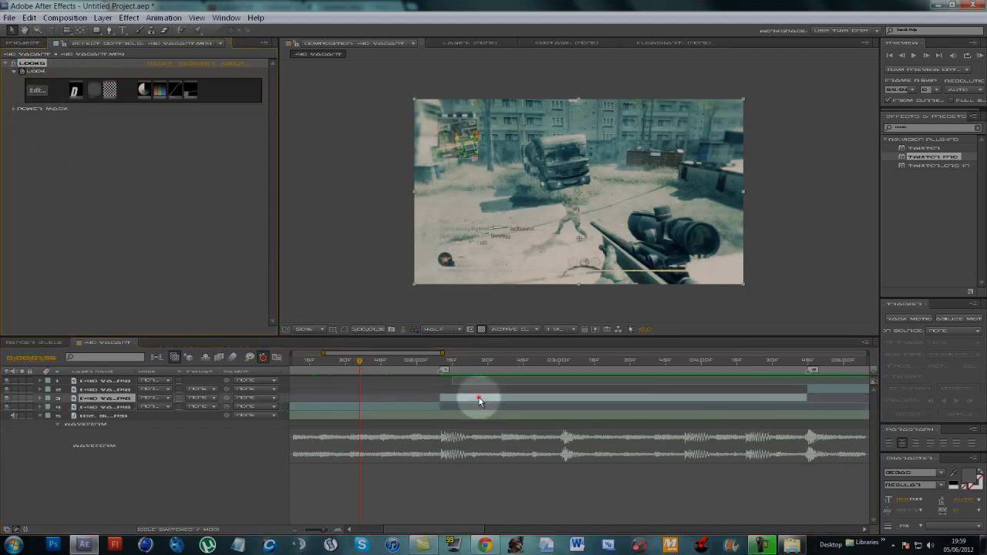
left_click(108, 384, "shift")
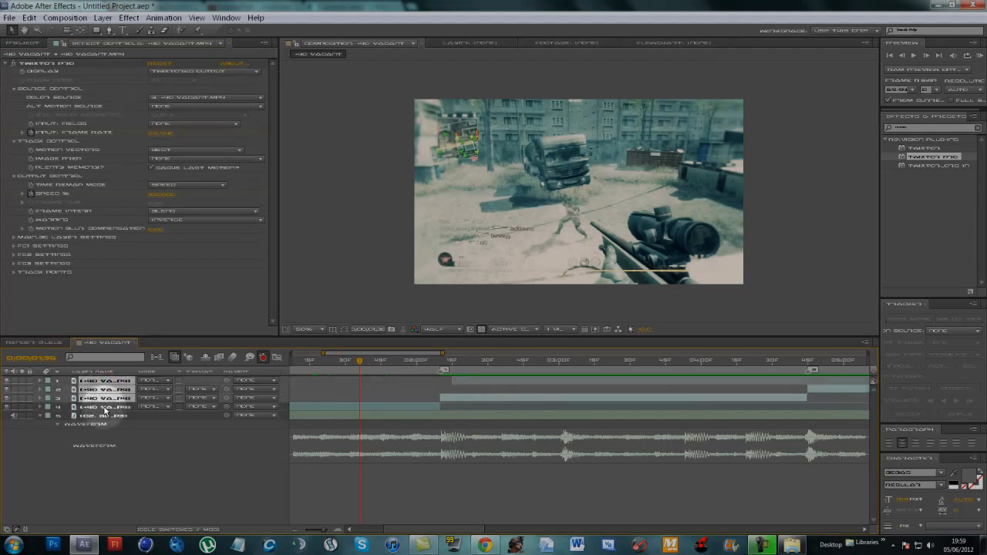
key("ctrl+v")
left_click(469, 496)
- Check the pasted color grade at several points across the other gameplay segments
left_click(466, 363)
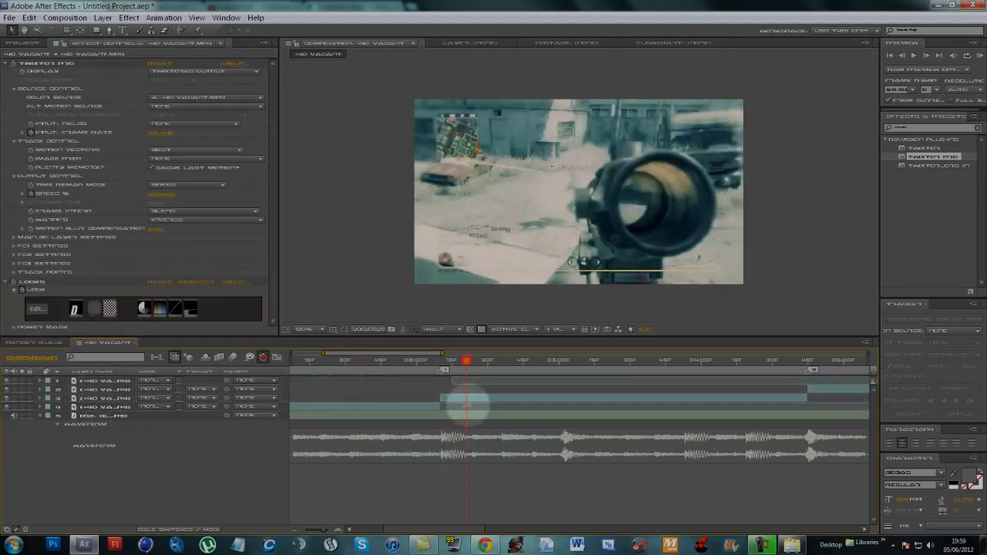
left_click_drag(452, 529, 467, 532)
left_click(725, 360)
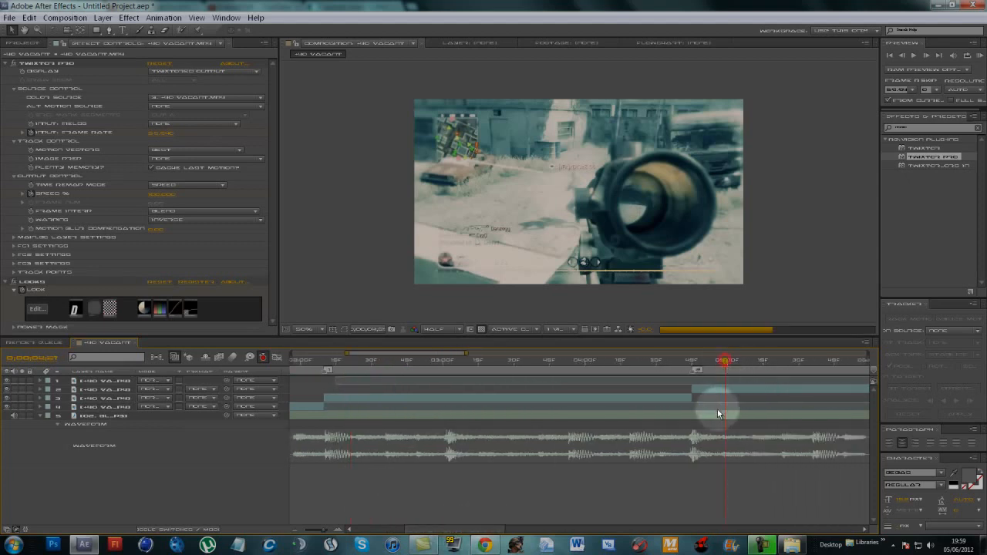
left_click_drag(474, 530, 409, 516)
left_click(540, 360)
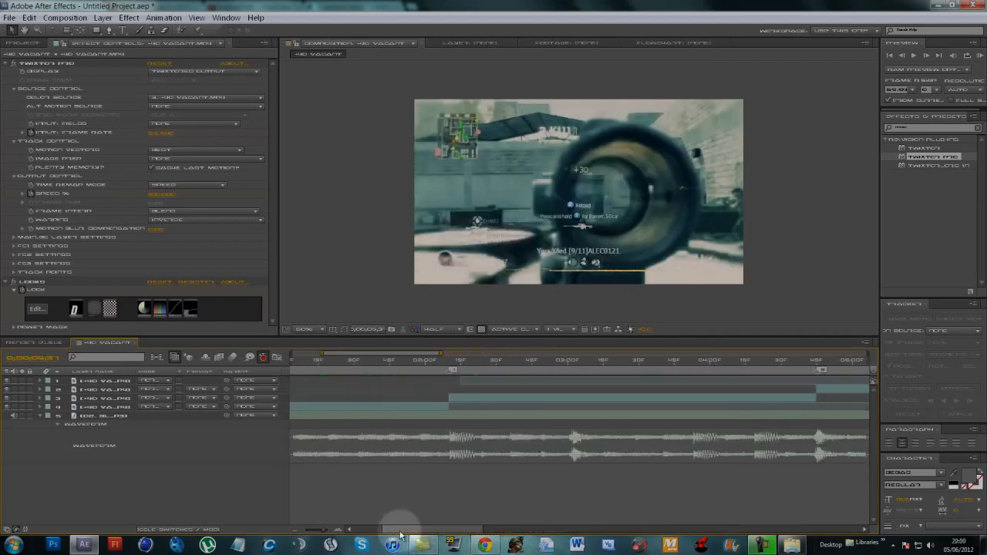
- Collapse the Twixtor Pro and Looks effects on the second gameplay segment and check their stacking order
left_click(476, 371)
left_click(479, 398)
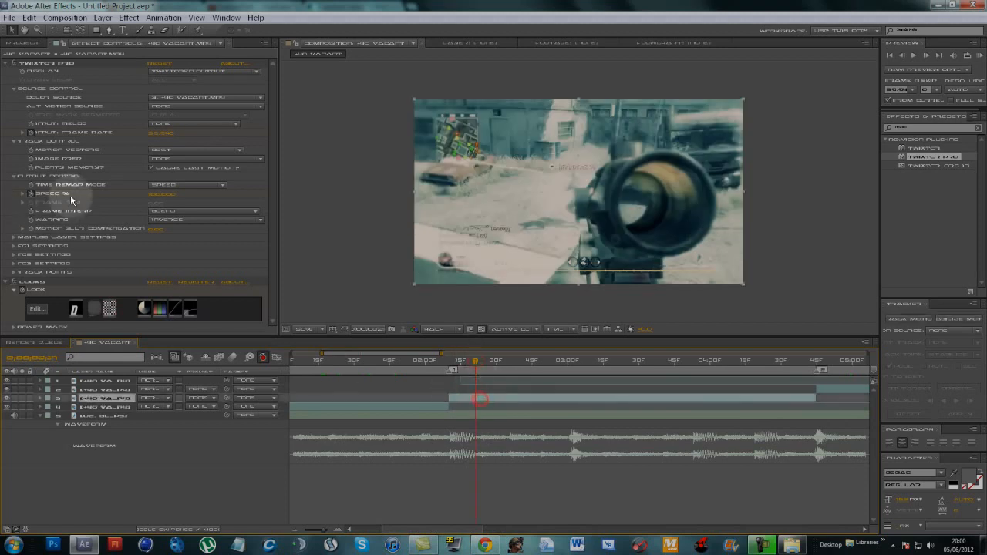
left_click(13, 62)
left_click(13, 71)
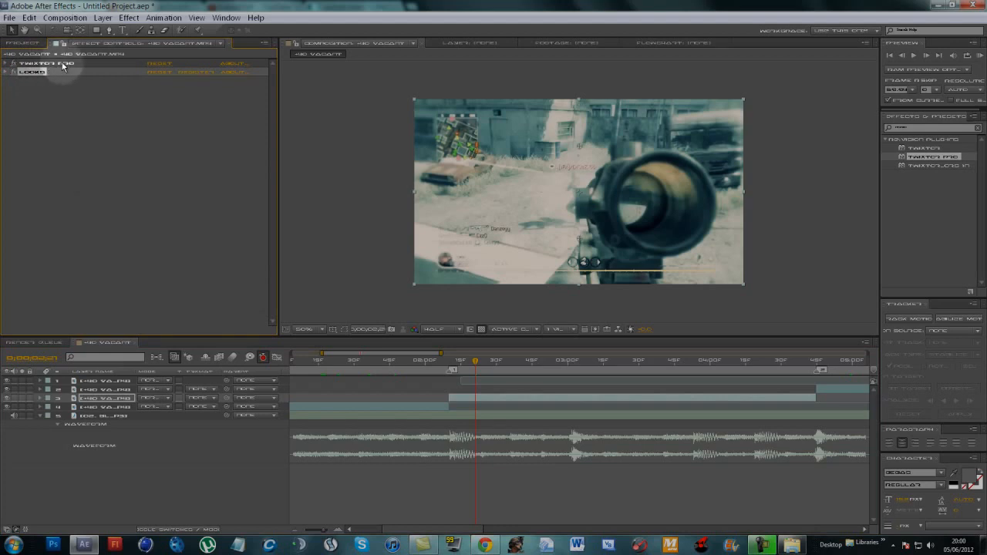
left_click_drag(51, 67, 31, 86)
left_click(38, 96)
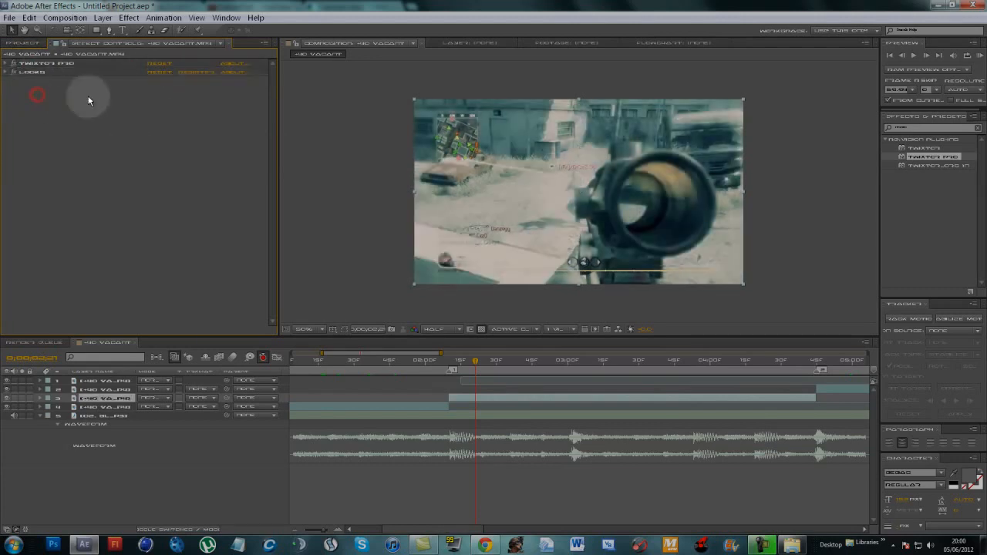
- Set the end of the work area to the end of the last gameplay segment
left_click(194, 495)
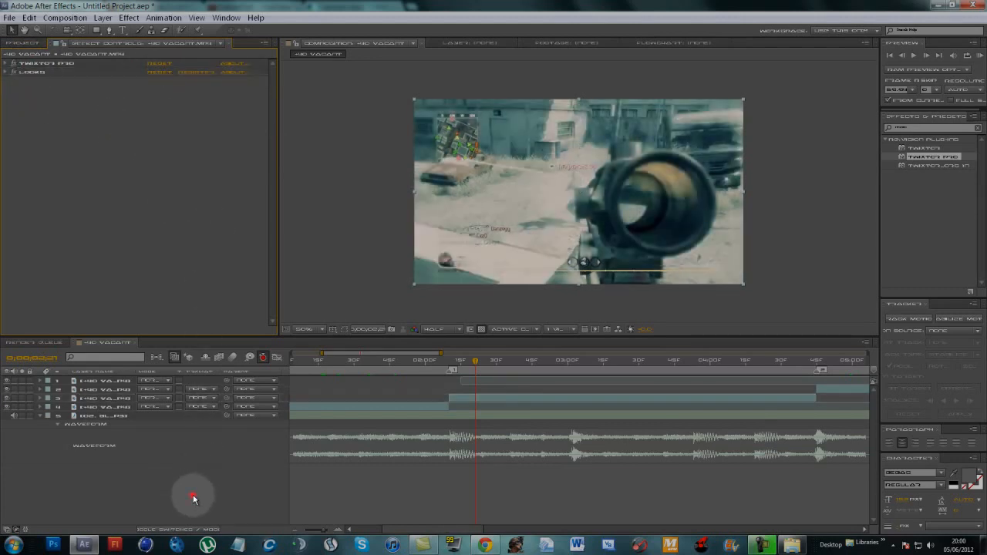
left_click(401, 497)
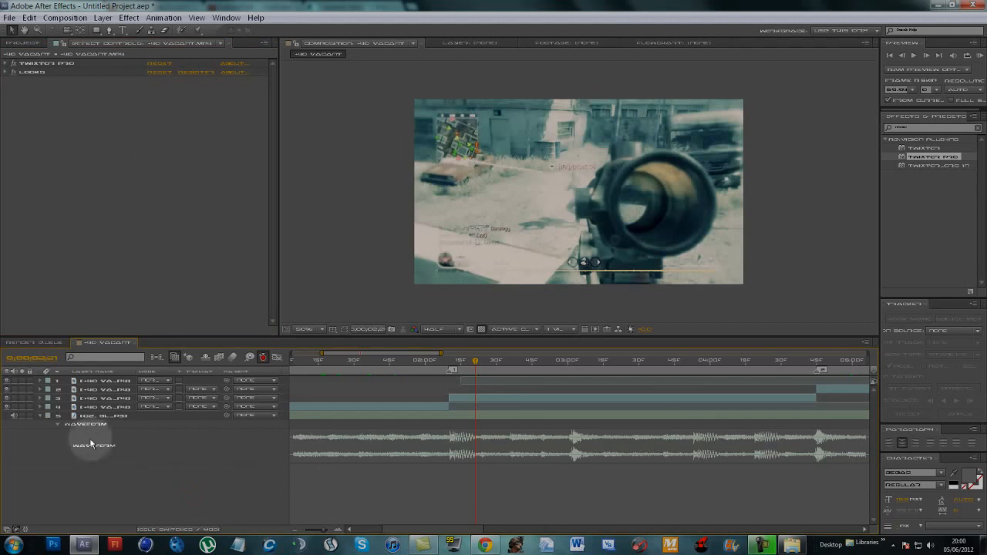
mouse_move(324, 530)
left_mouse_down()
mouse_move(315, 532)
mouse_move(321, 513)
left_mouse_up()
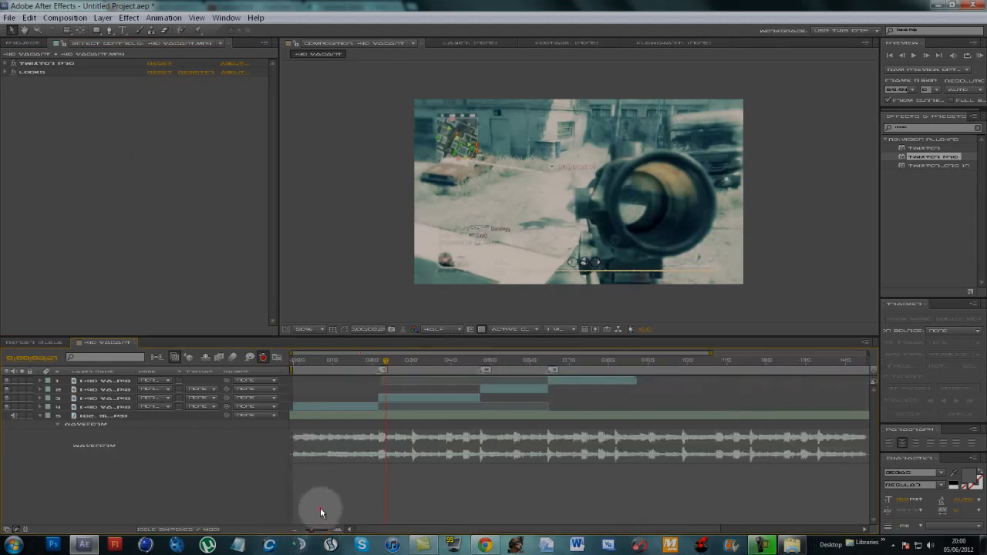
left_click_drag(387, 360, 636, 387)
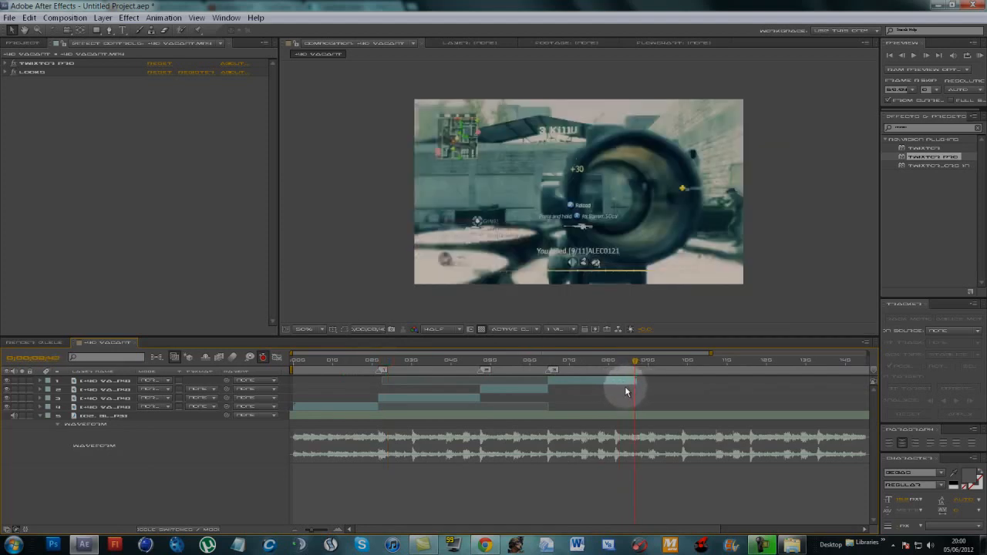
key("n")
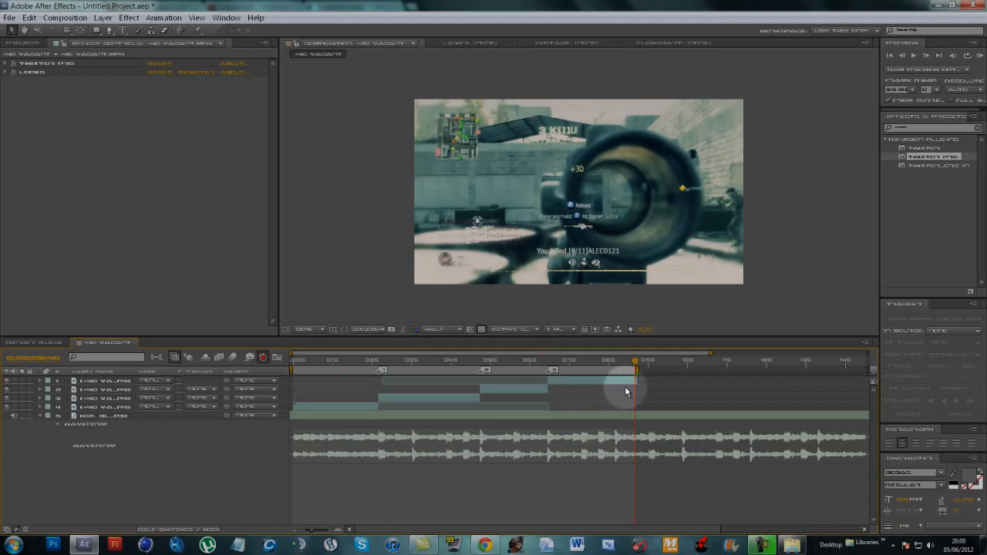
left_click(602, 474)
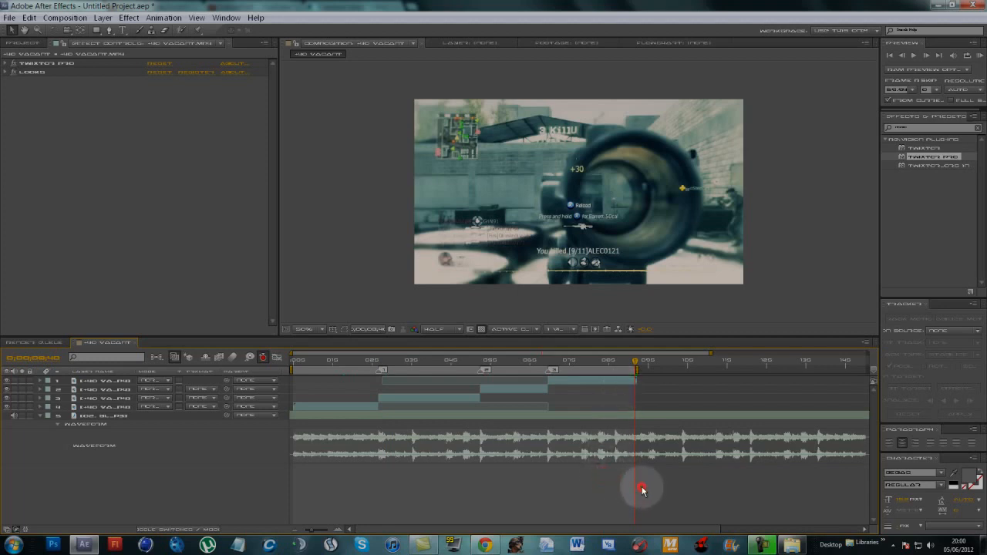